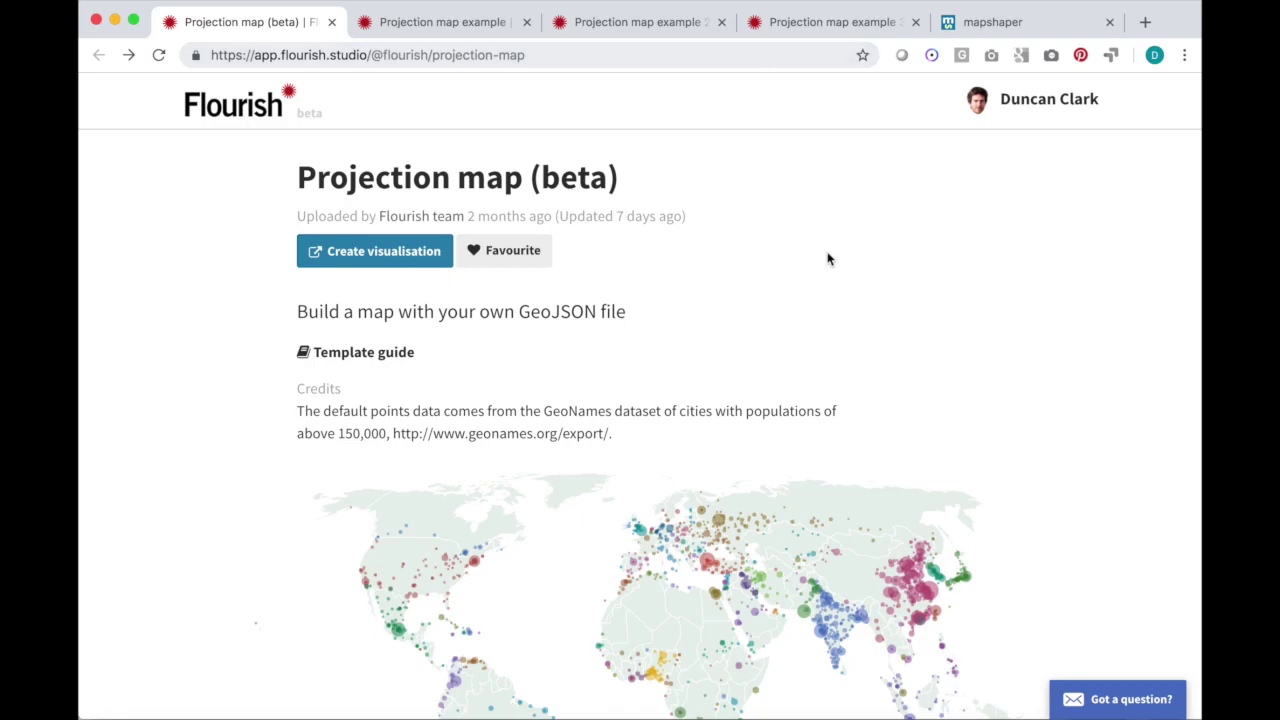
Step: Browse the three Projection map example editors and settle on the GDP-per-capita world map's country tooltips
scroll(827, 337, "down", 3)
scroll(827, 337, "up", 3)
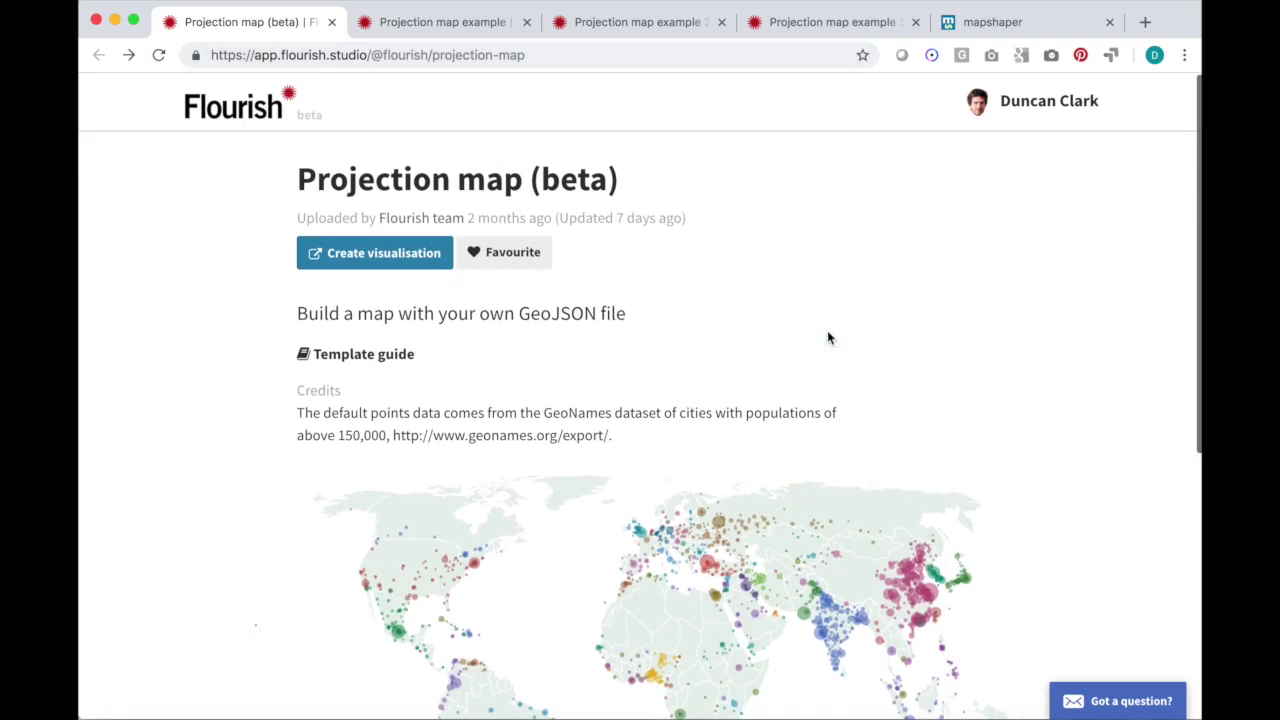
left_click(468, 22)
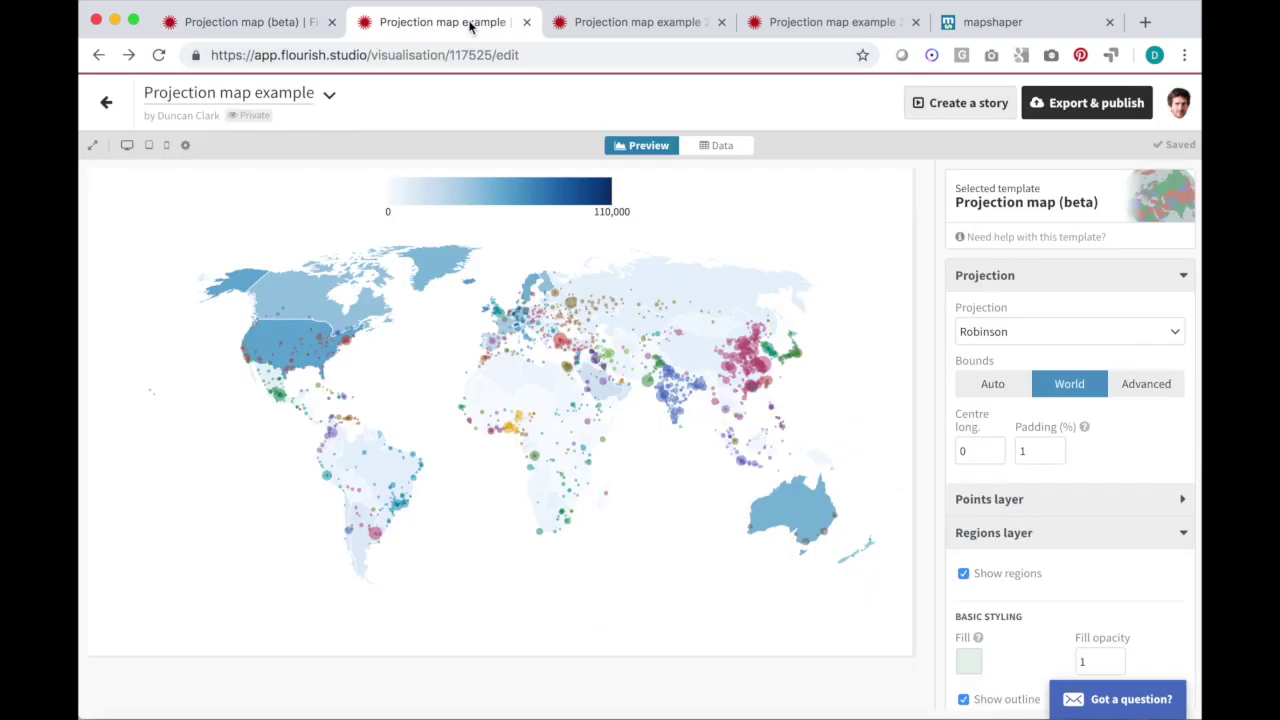
left_click(654, 27)
left_click(822, 30)
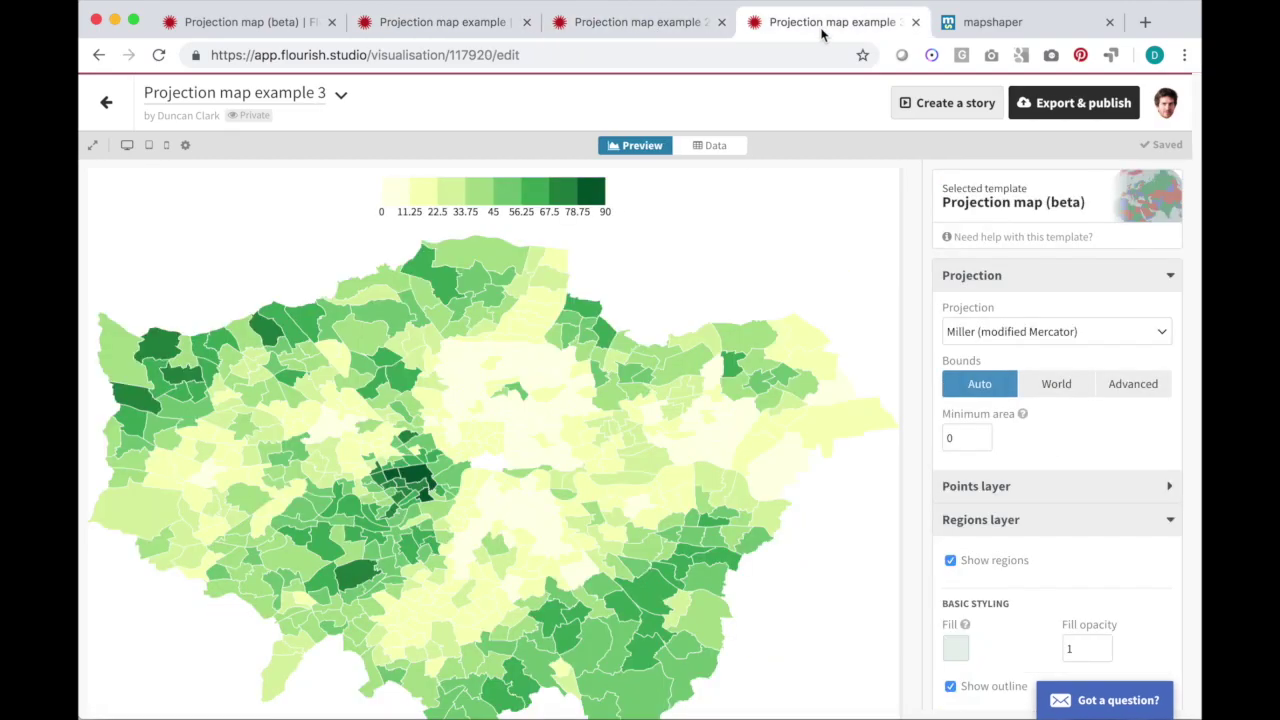
left_click(485, 23)
mouse_move(314, 285)
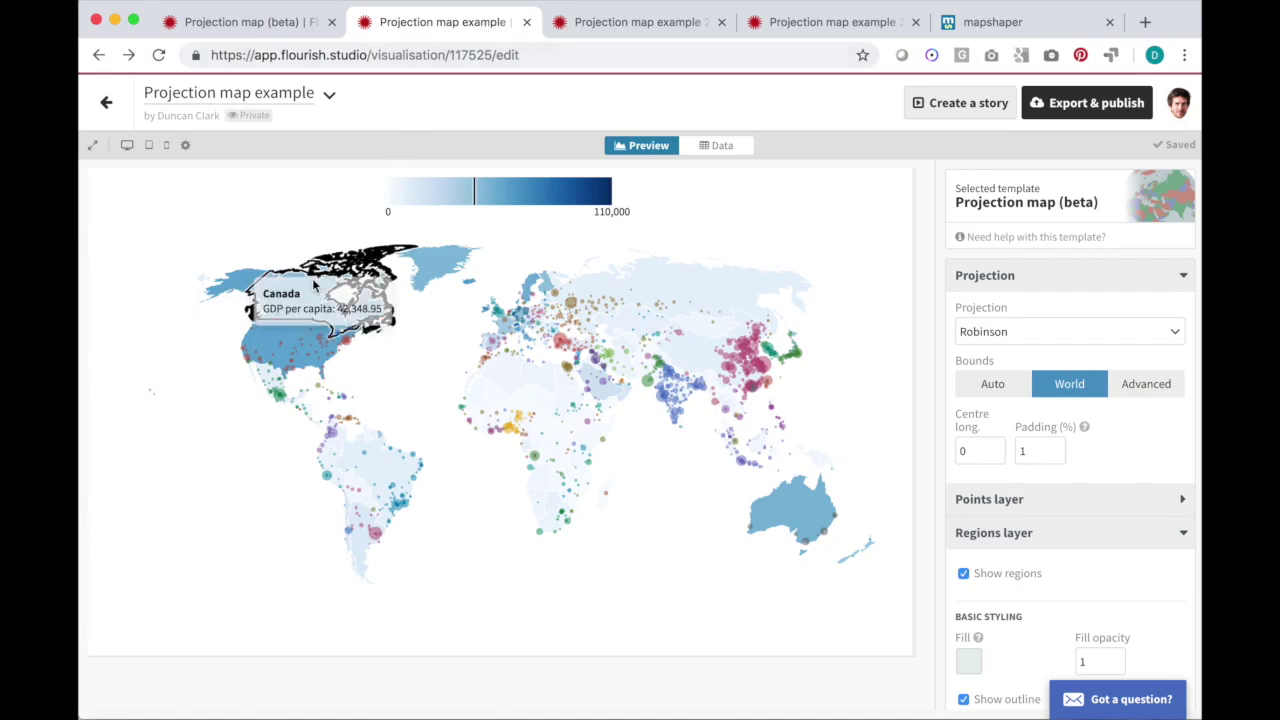
mouse_move(661, 276)
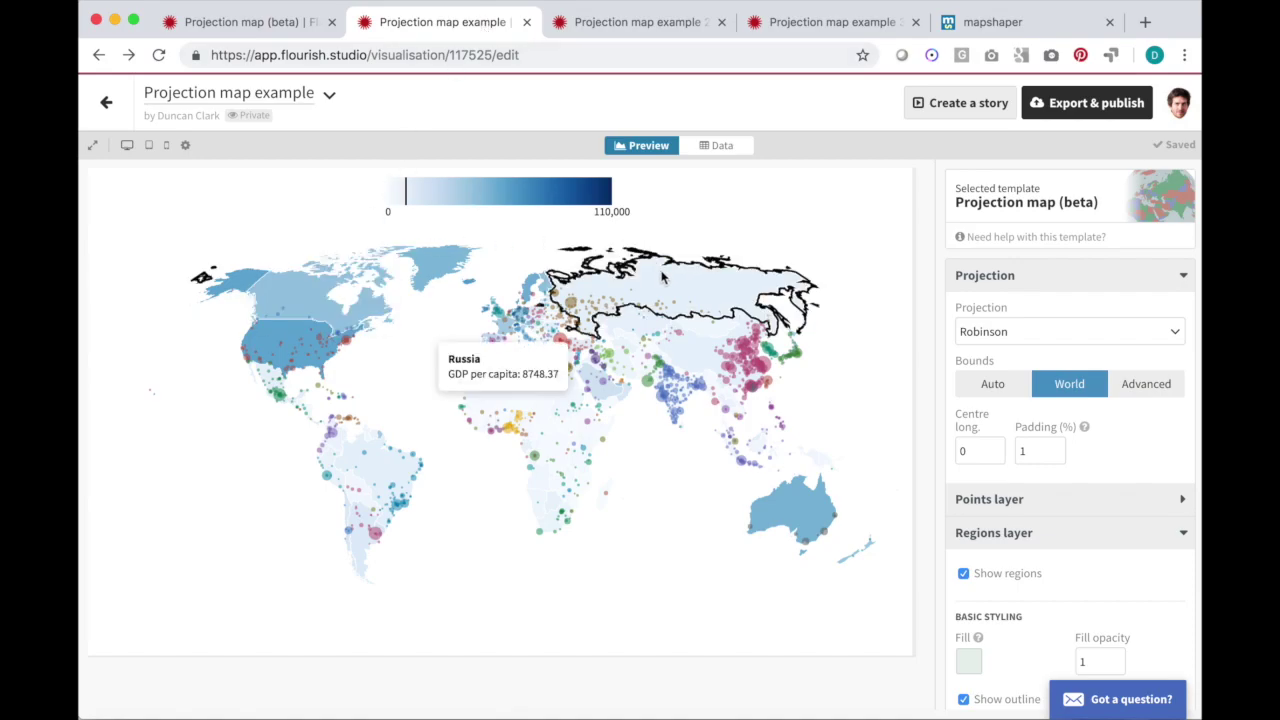
mouse_move(700, 361)
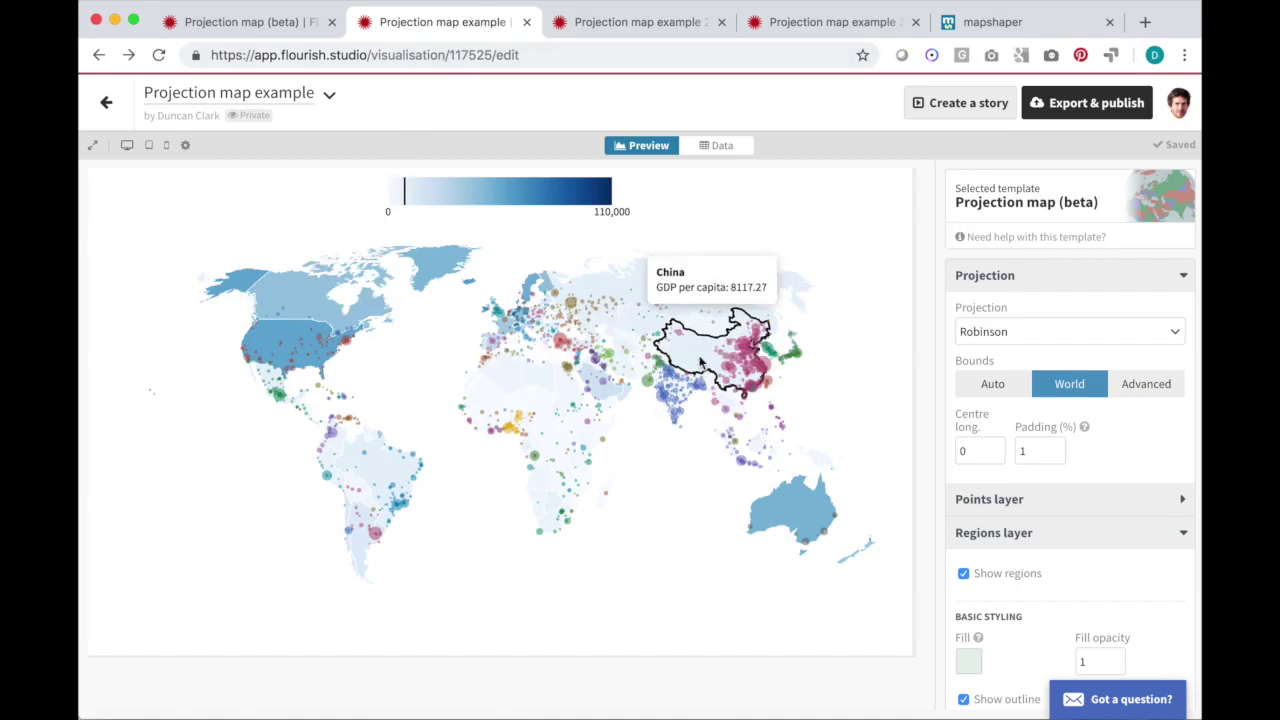
mouse_move(512, 383)
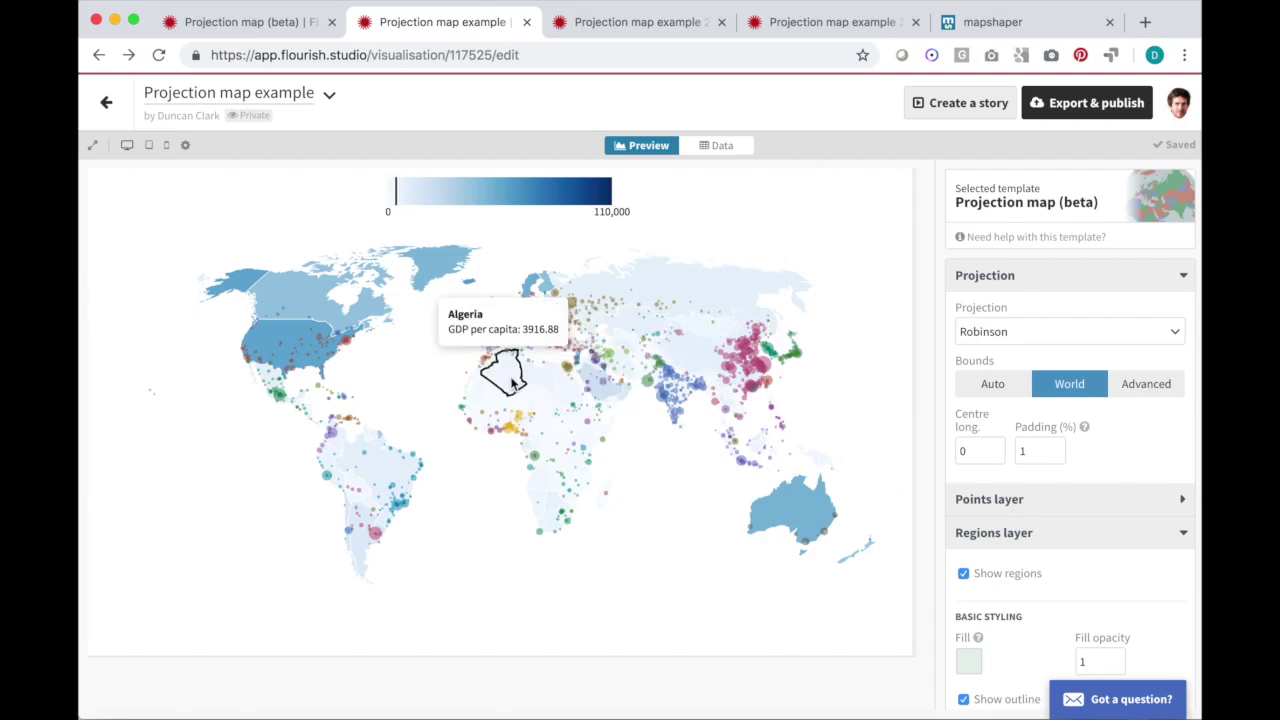
mouse_move(510, 430)
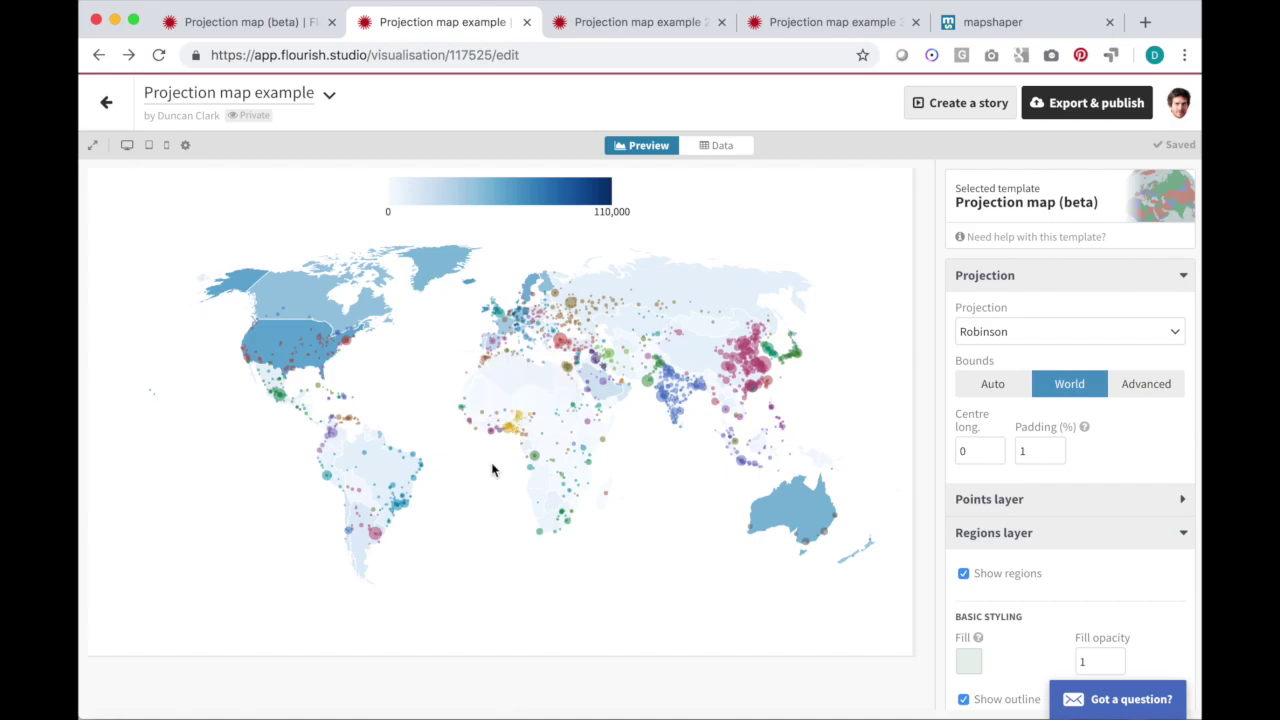
scroll(1166, 548, "down", 10)
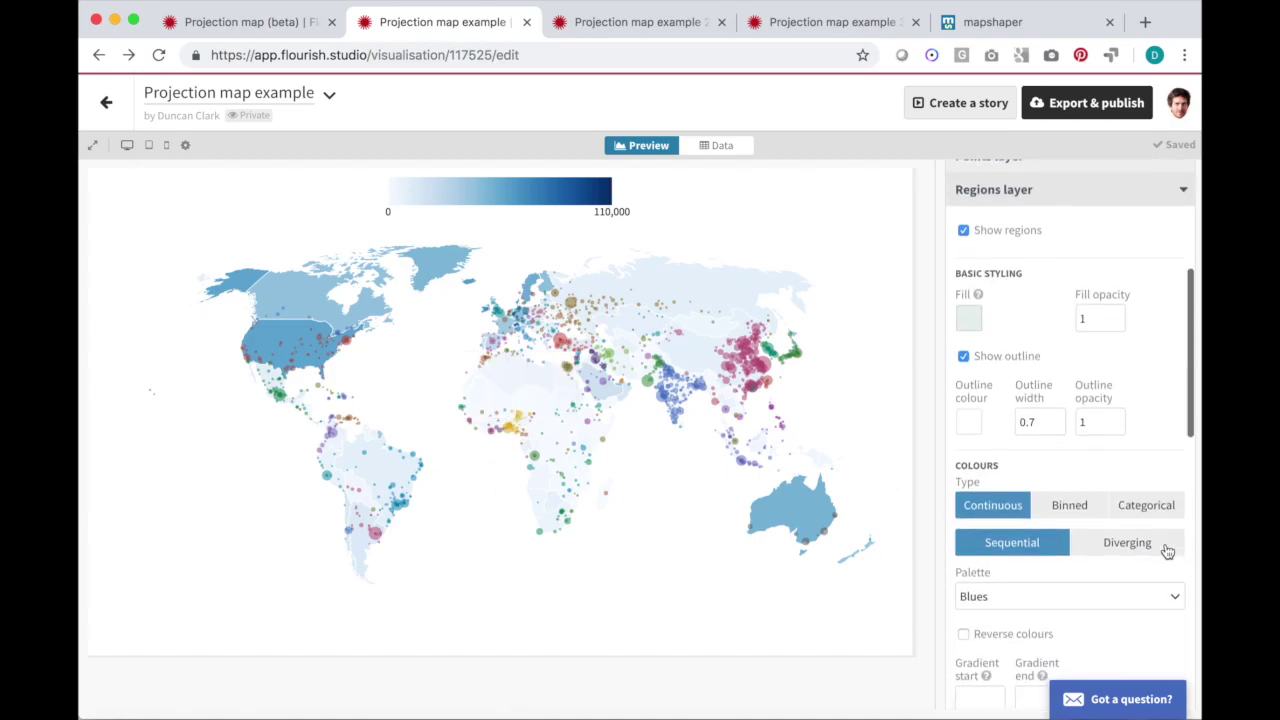
scroll(1166, 547, "up", 10)
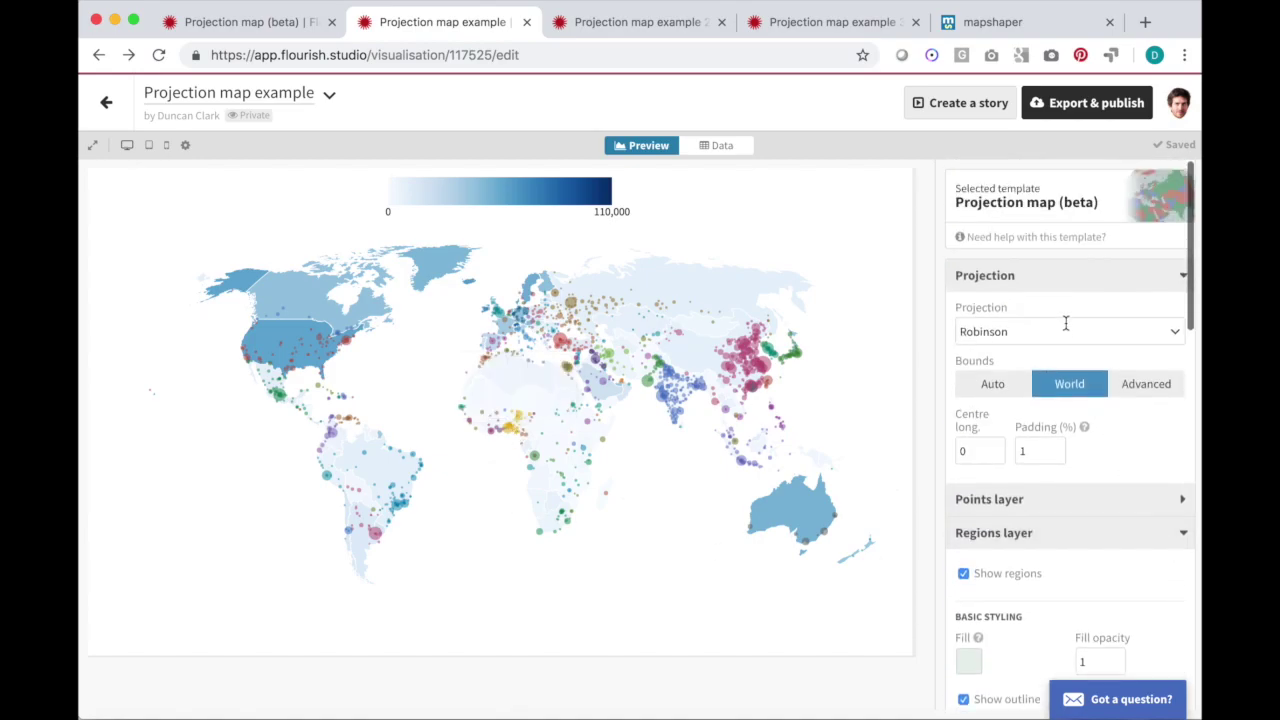
left_click(1051, 333)
scroll(1045, 420, "down", 5)
left_click(1040, 426)
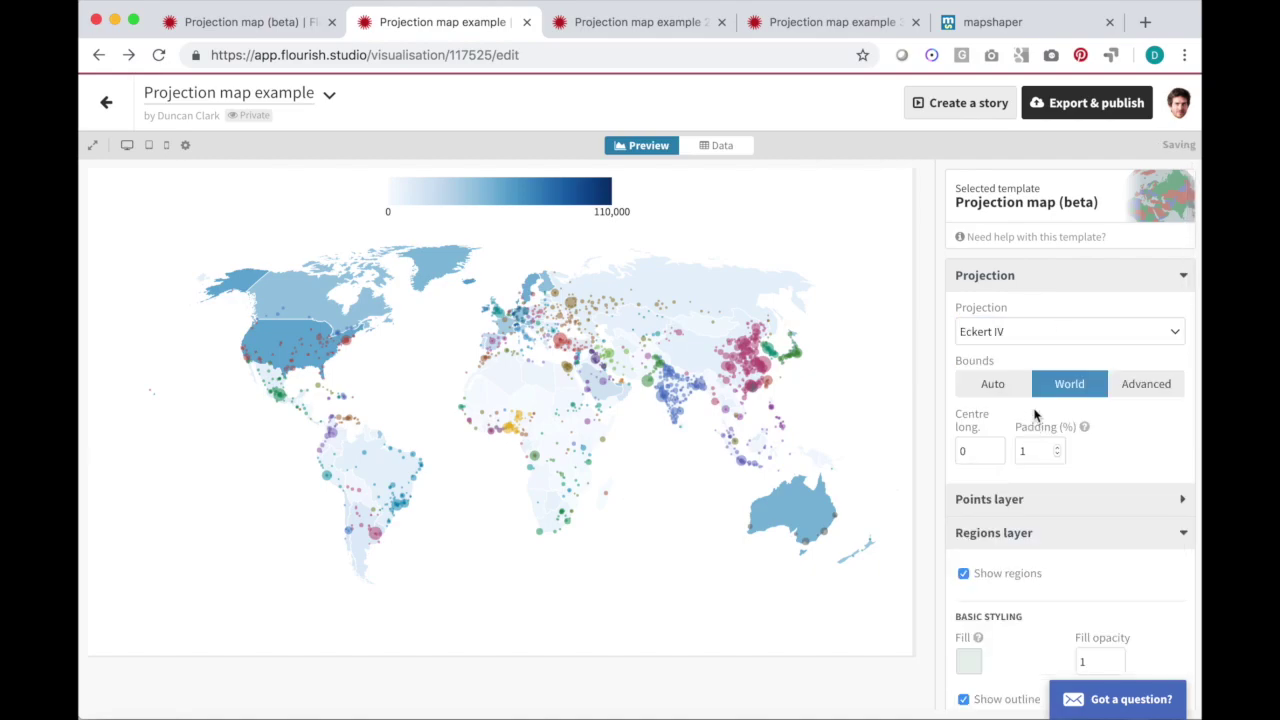
left_click(1036, 332)
scroll(1036, 460, "down", 2)
left_click(1034, 520)
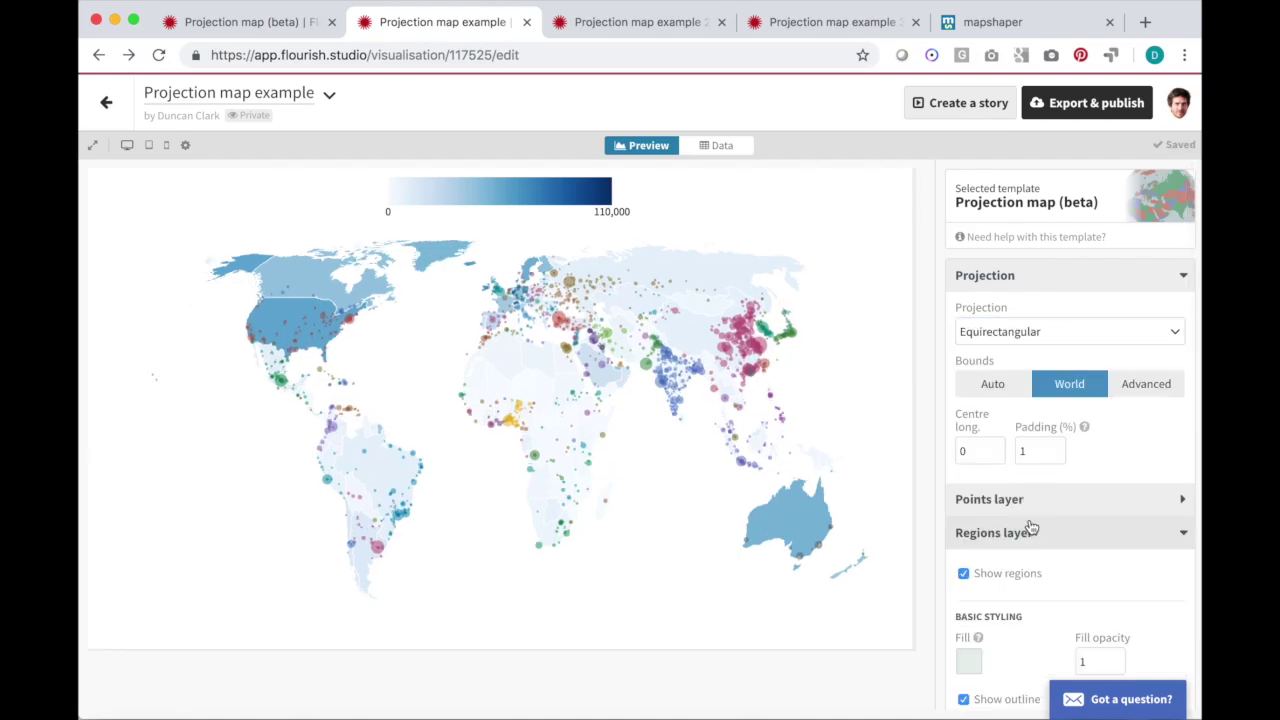
left_click(1020, 333)
scroll(1014, 591, "down", 10)
left_click(1014, 534)
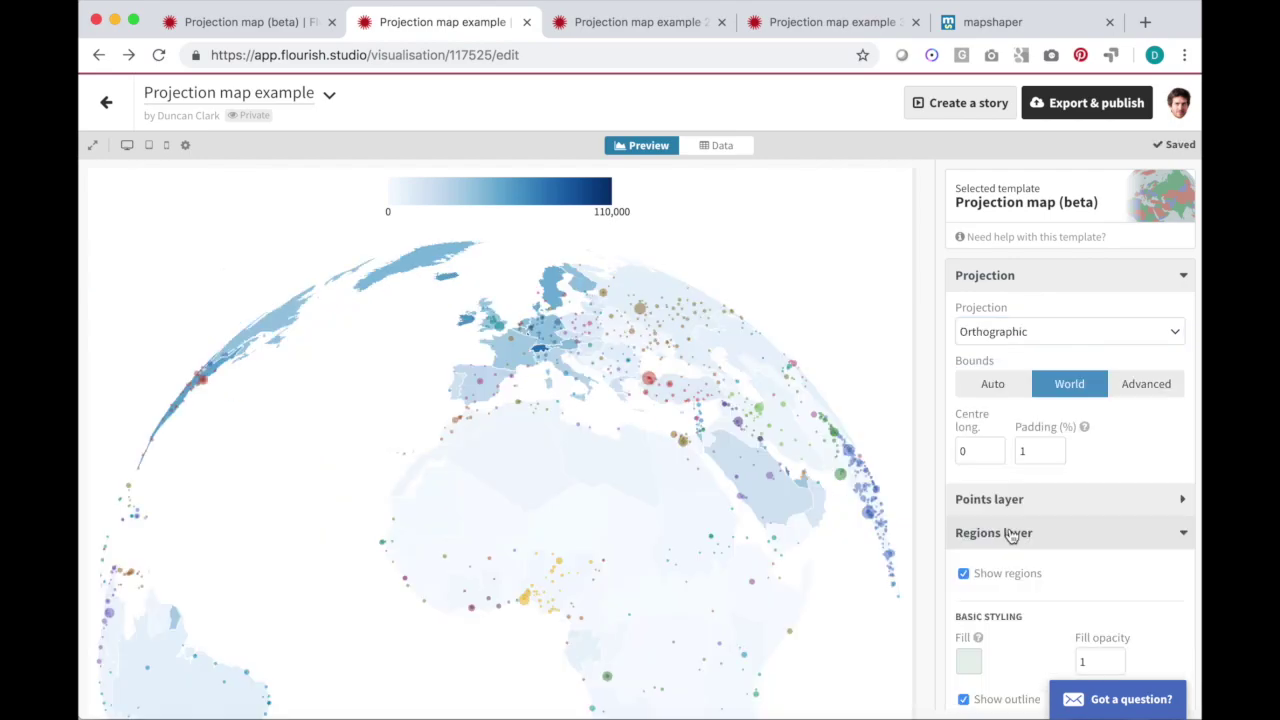
left_click(1001, 383)
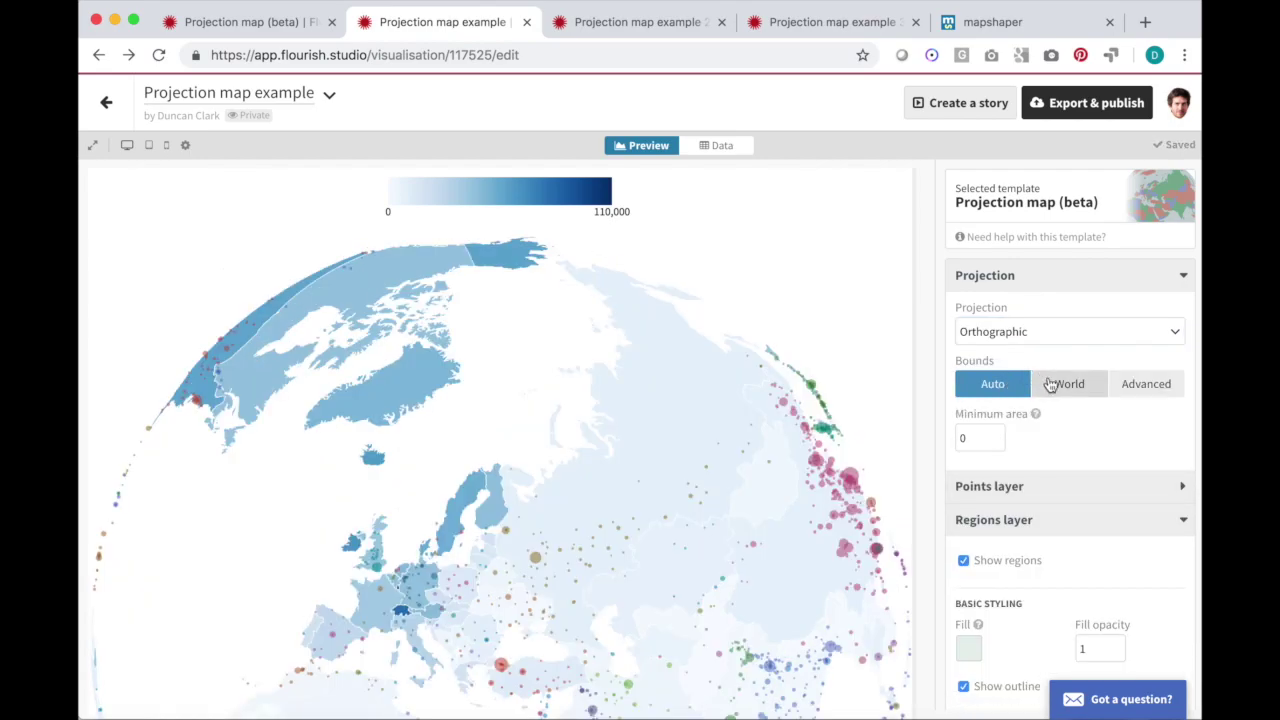
left_click(1055, 385)
left_click(1050, 338)
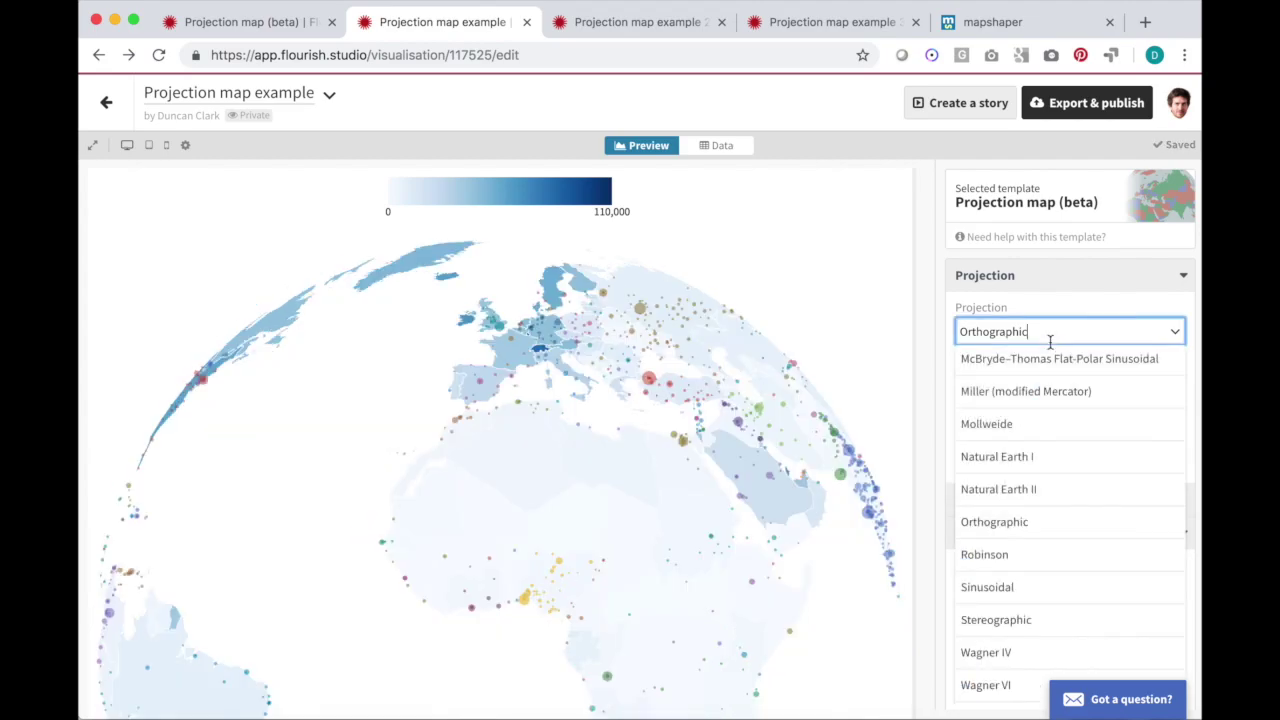
left_click(1042, 555)
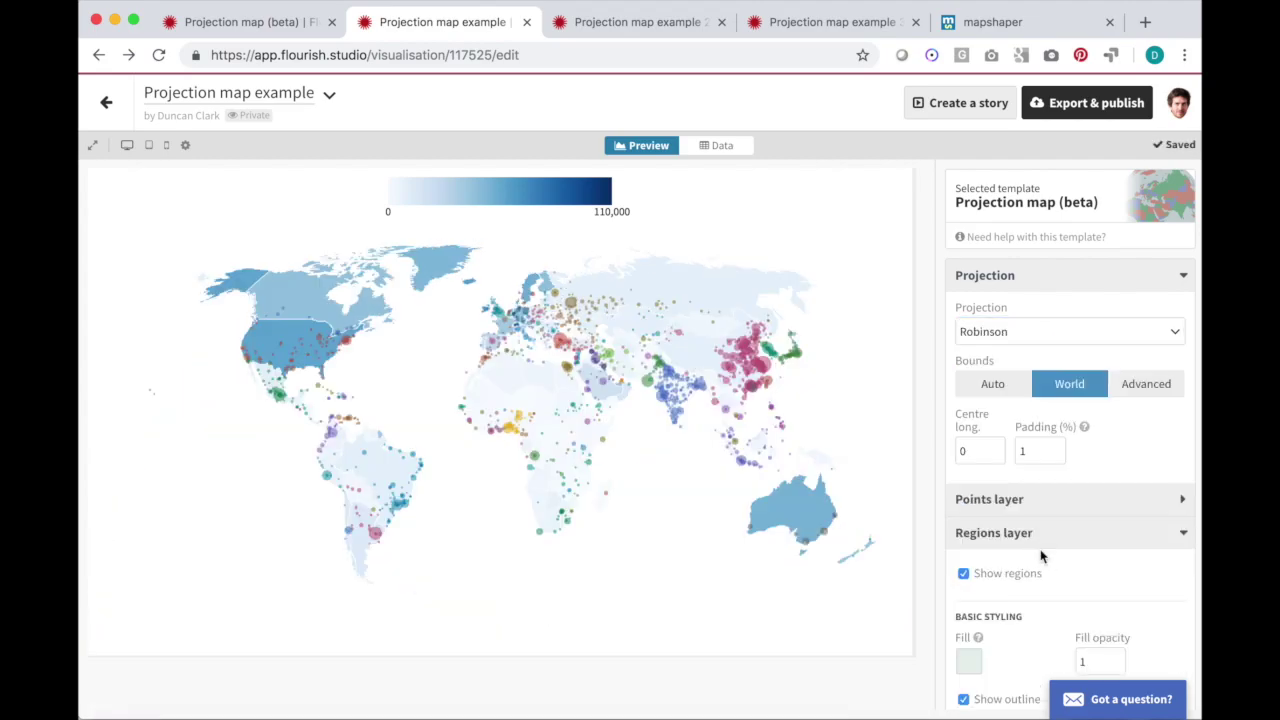
Step: Show the Regions data table and inspect Afghanistan's GeoJSON geometry without changing it
left_click(722, 148)
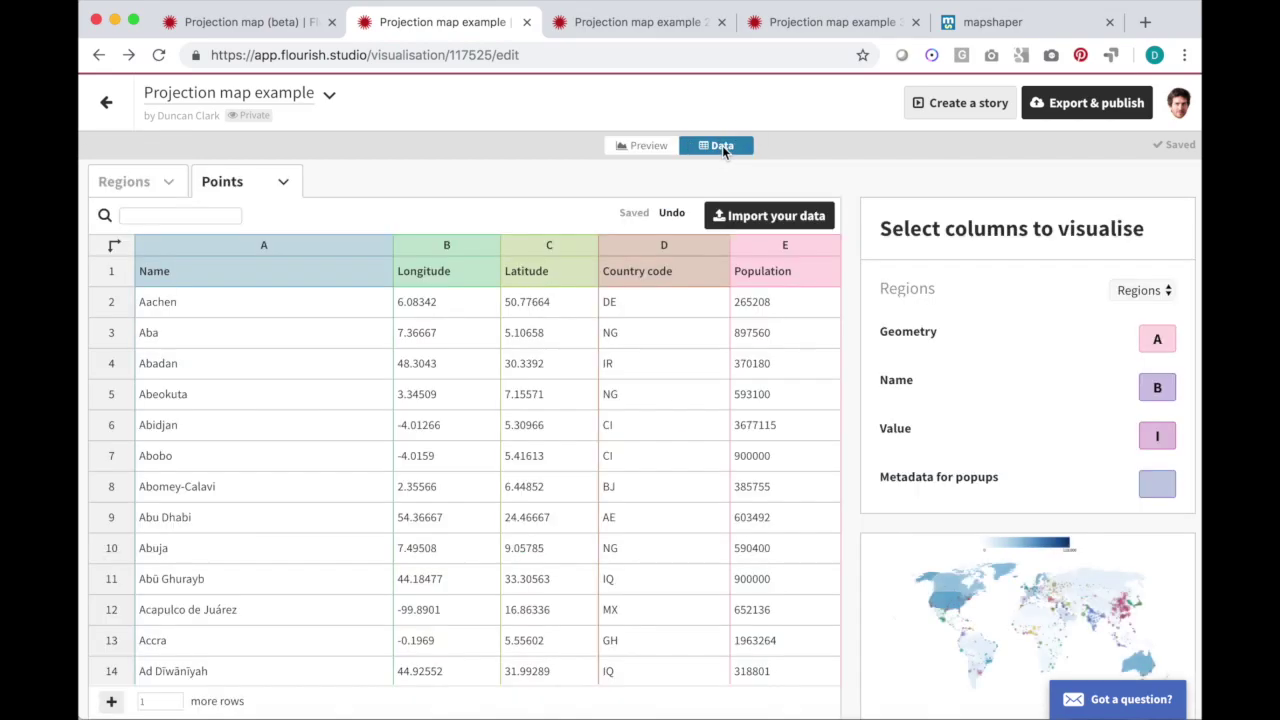
left_click(141, 190)
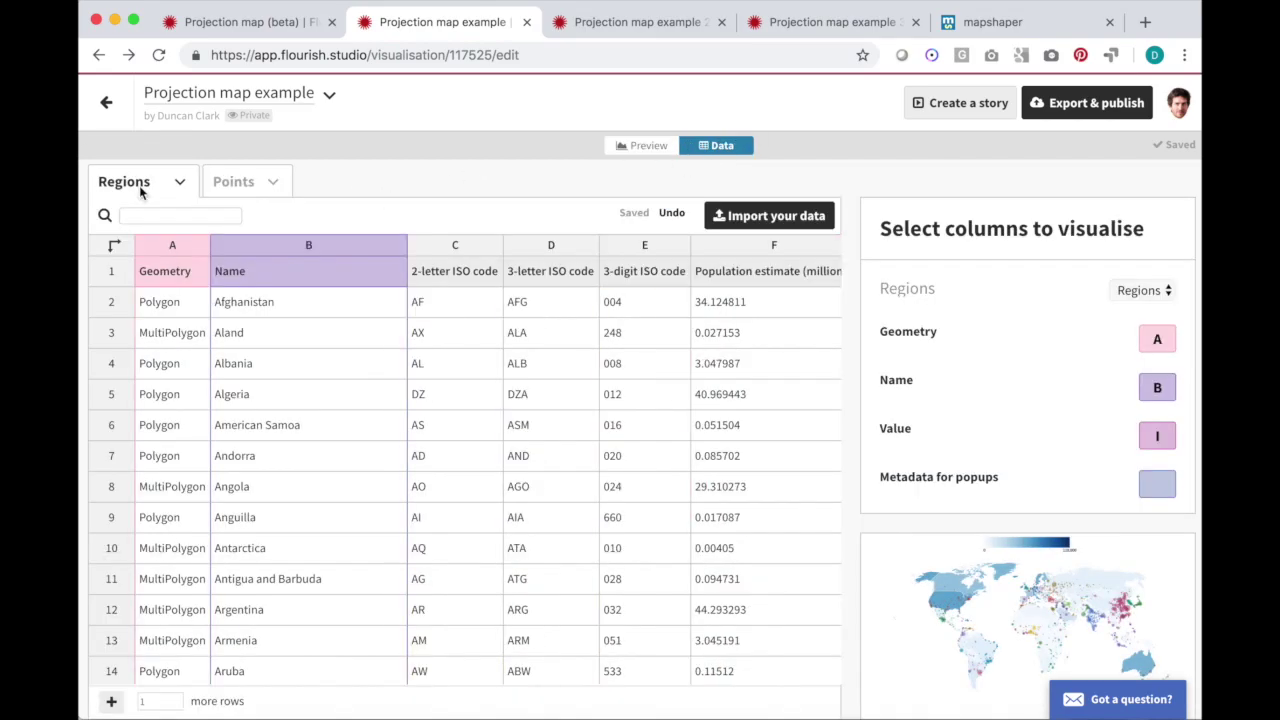
double_click(170, 317)
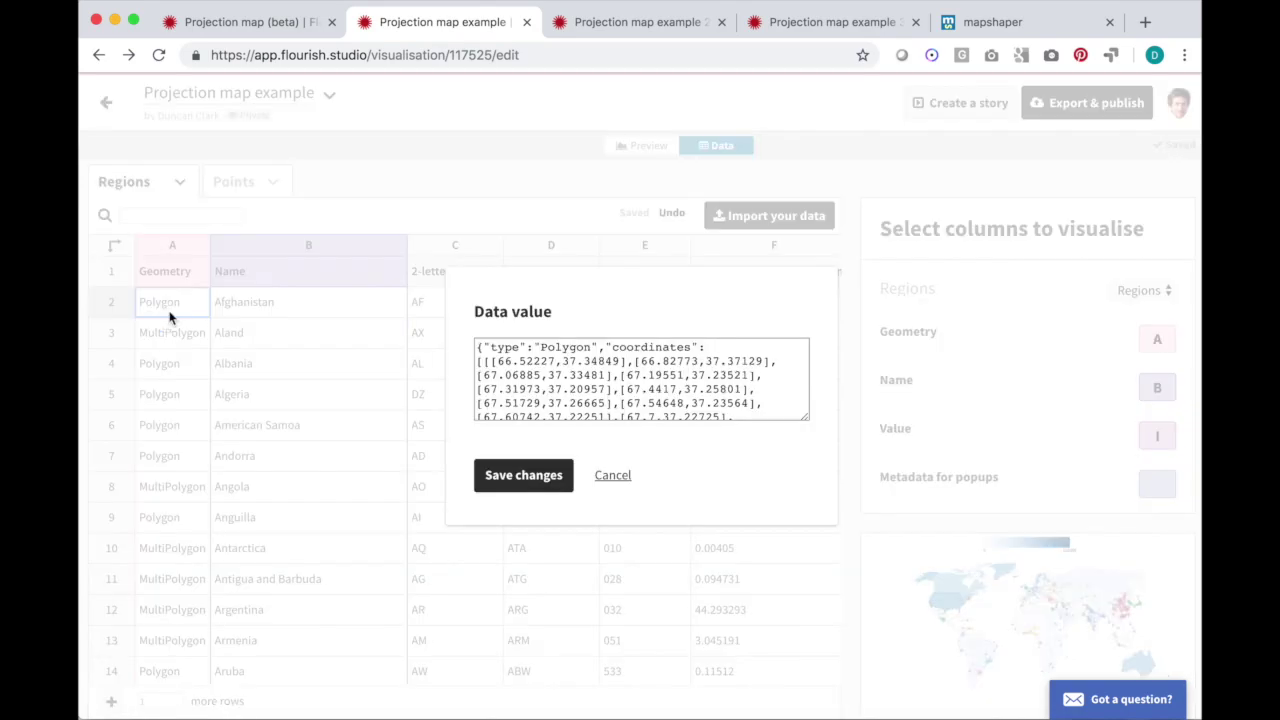
left_click(614, 477)
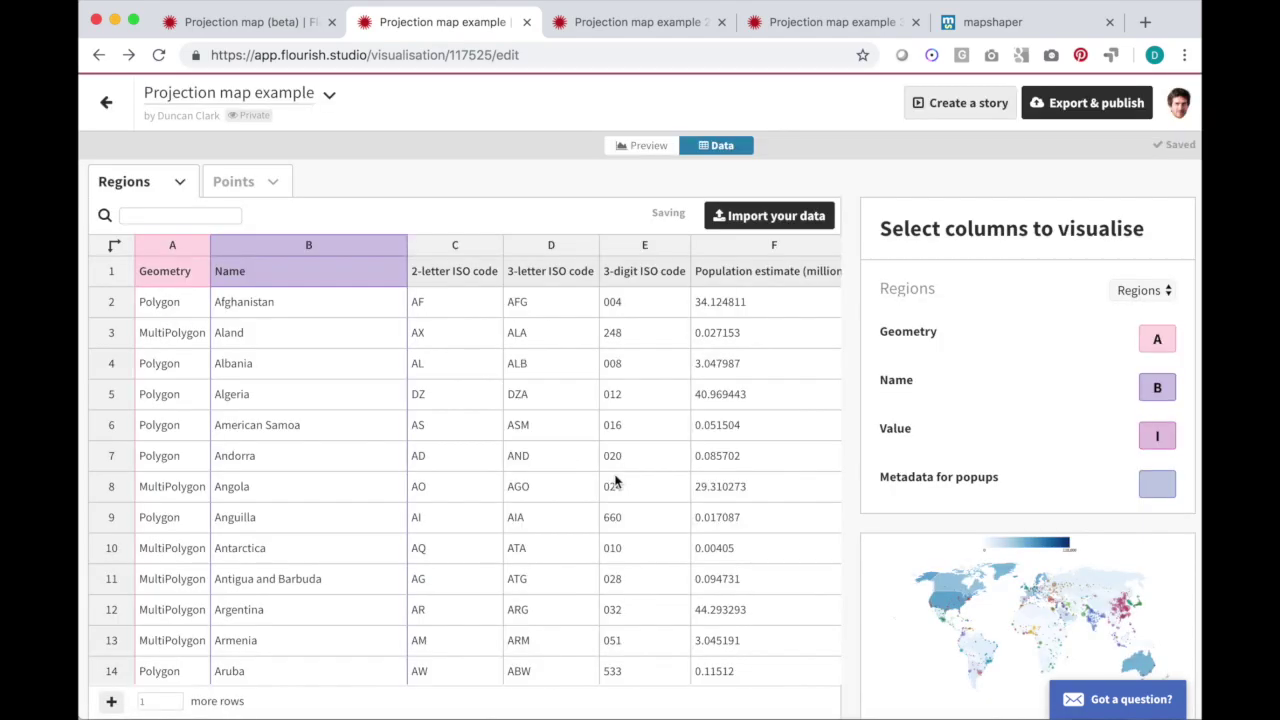
Step: Clear all city rows from the Points sheet, then go back to the Regions table
left_click(236, 183)
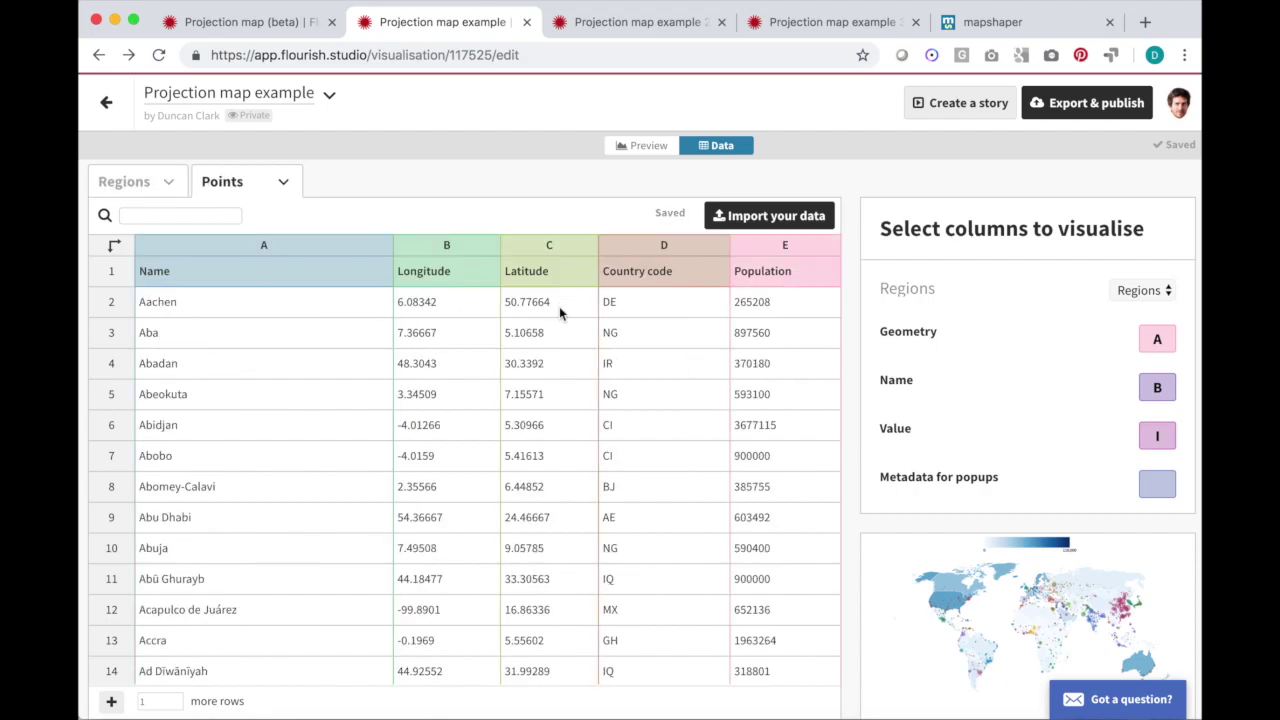
left_click(281, 182)
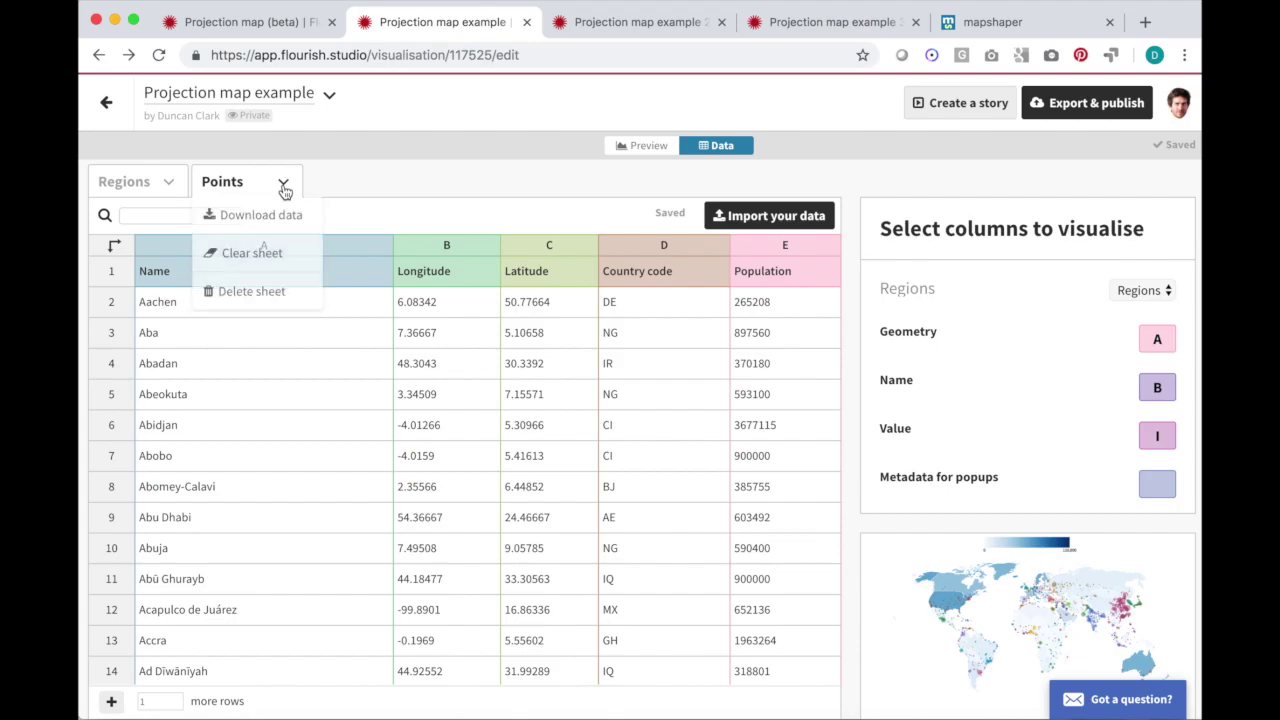
left_click(277, 257)
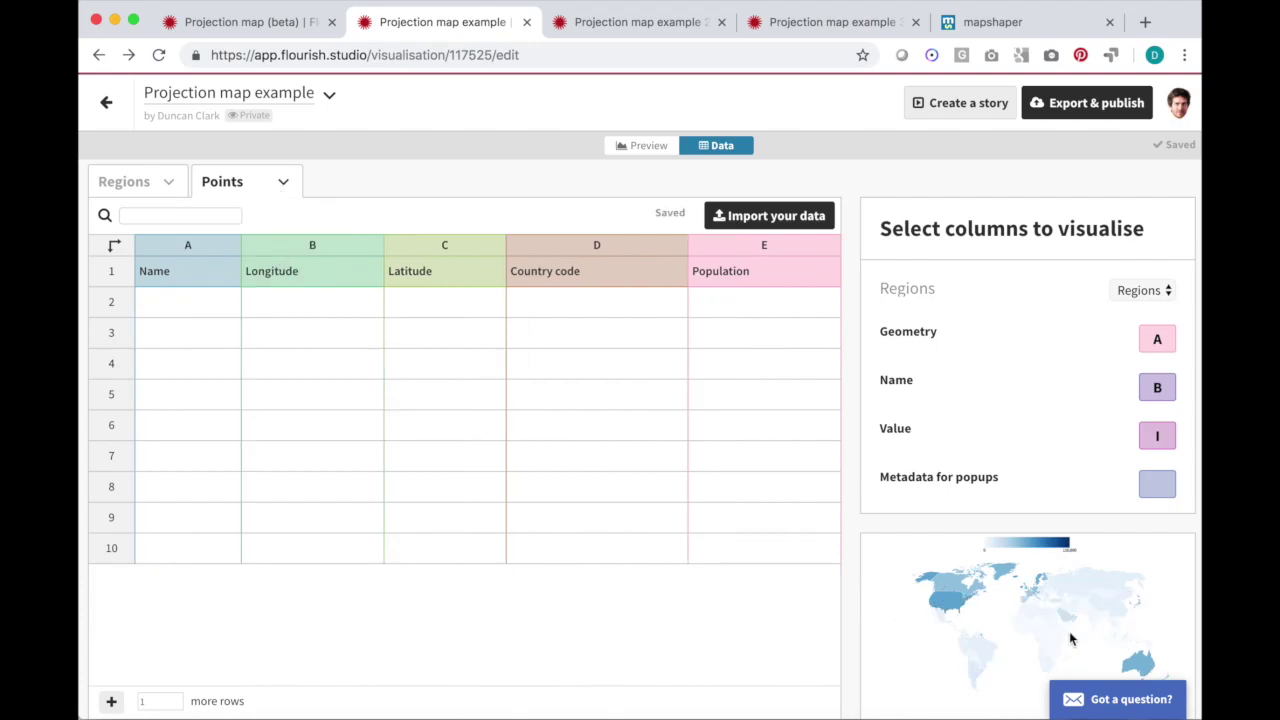
left_click(124, 182)
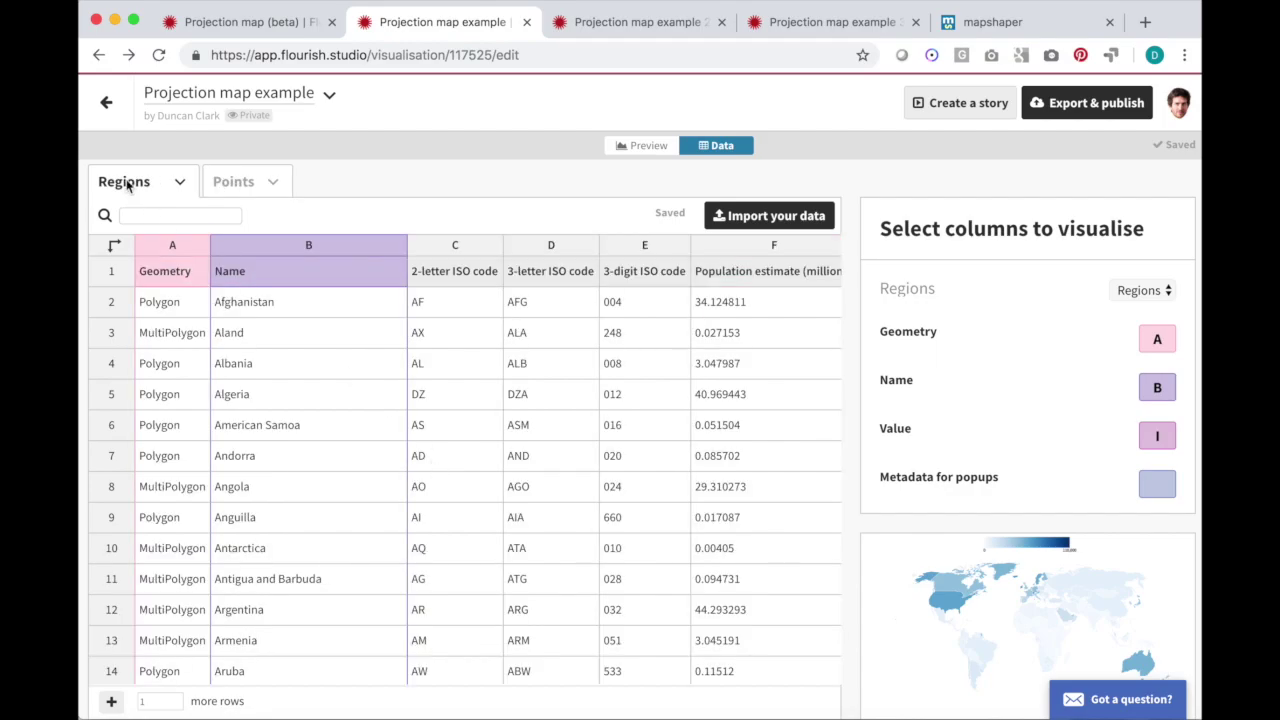
scroll(436, 464, "down", 4)
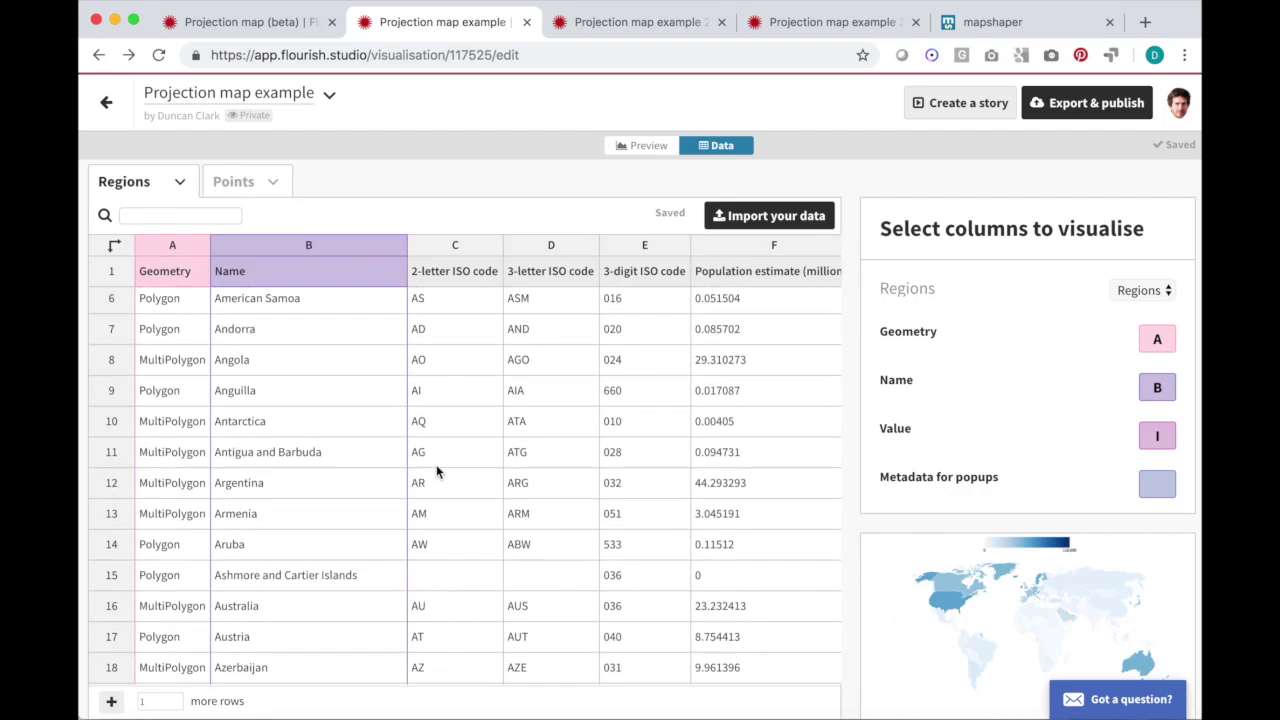
scroll(436, 464, "up", 4)
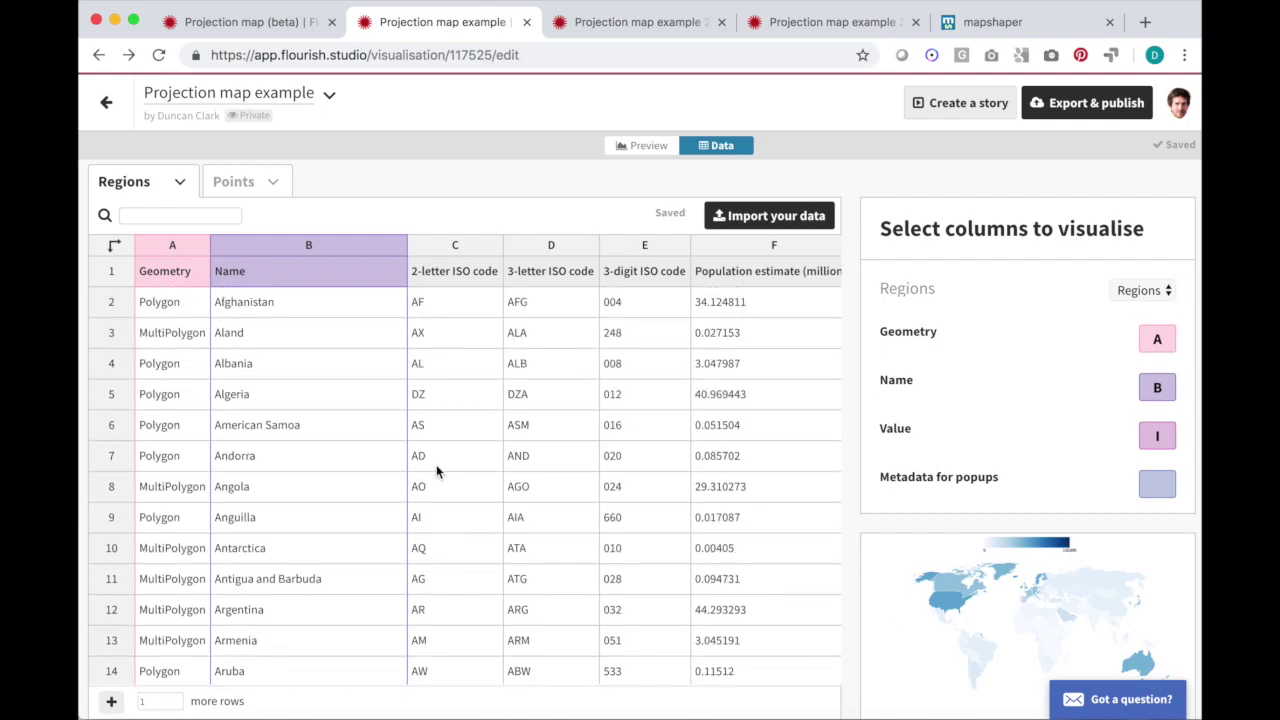
left_click(163, 216)
type("R")
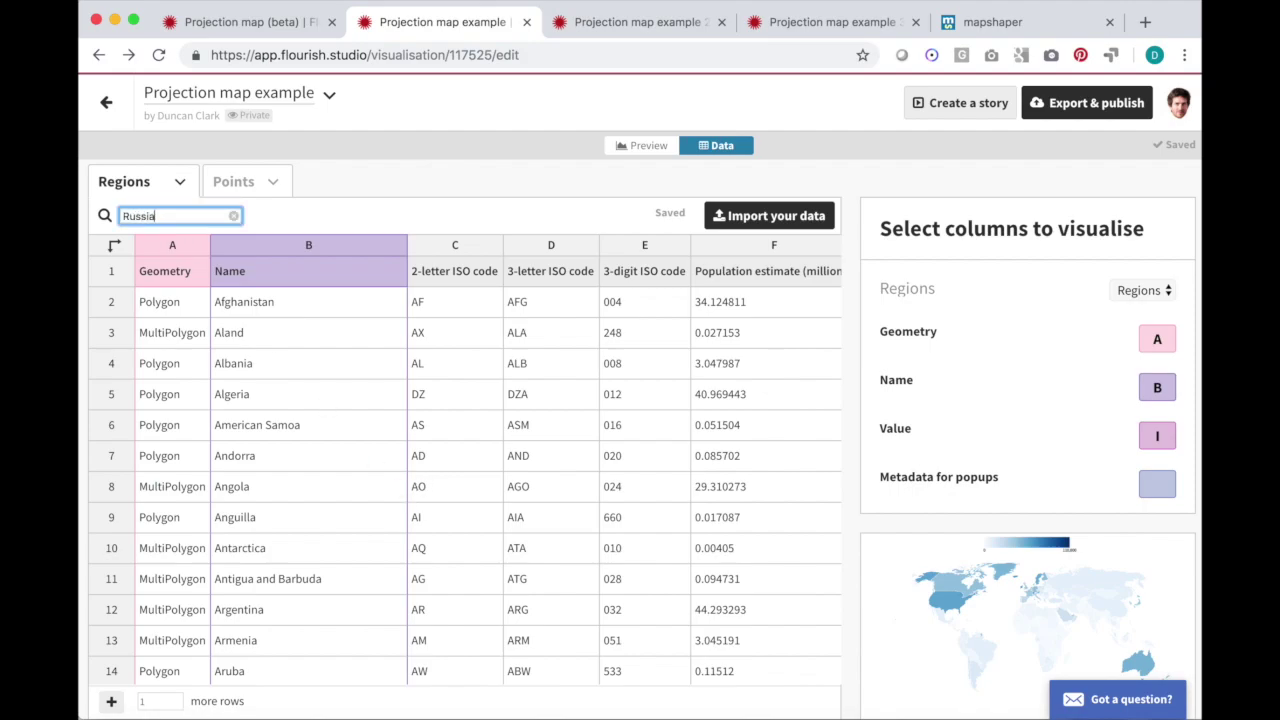
type("ussia")
left_click(120, 303)
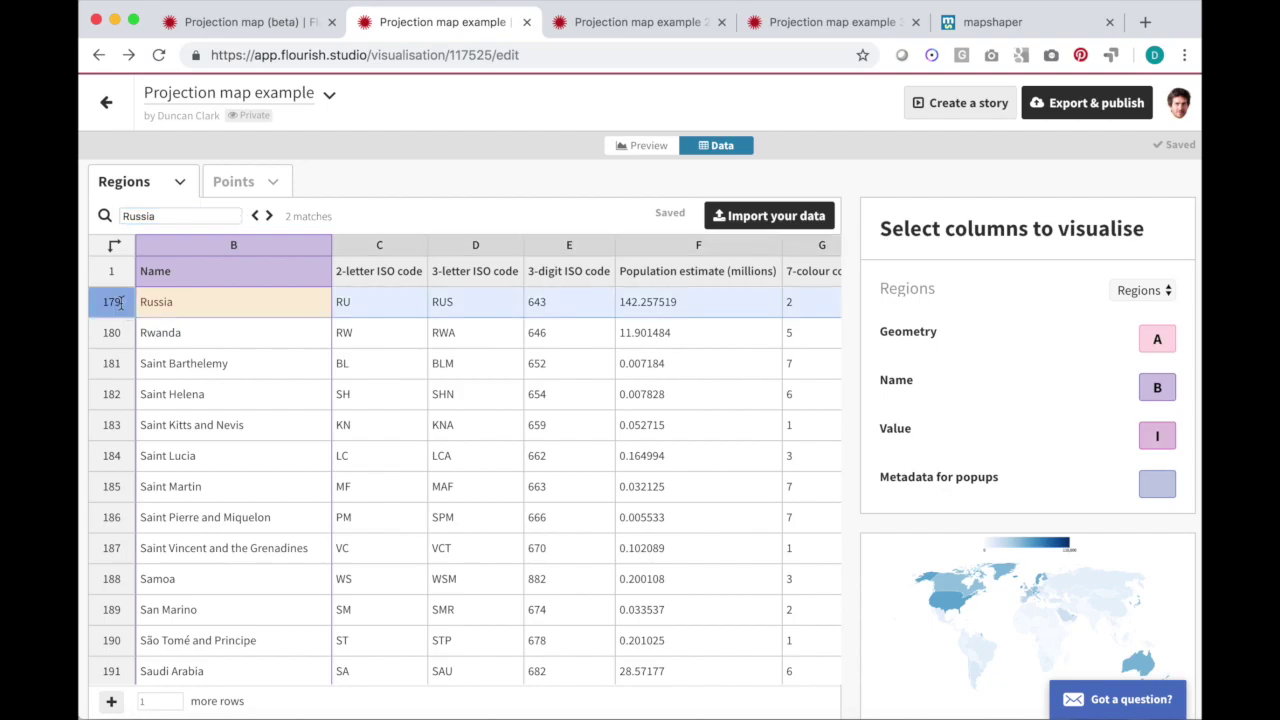
right_click(120, 303)
left_click(171, 402)
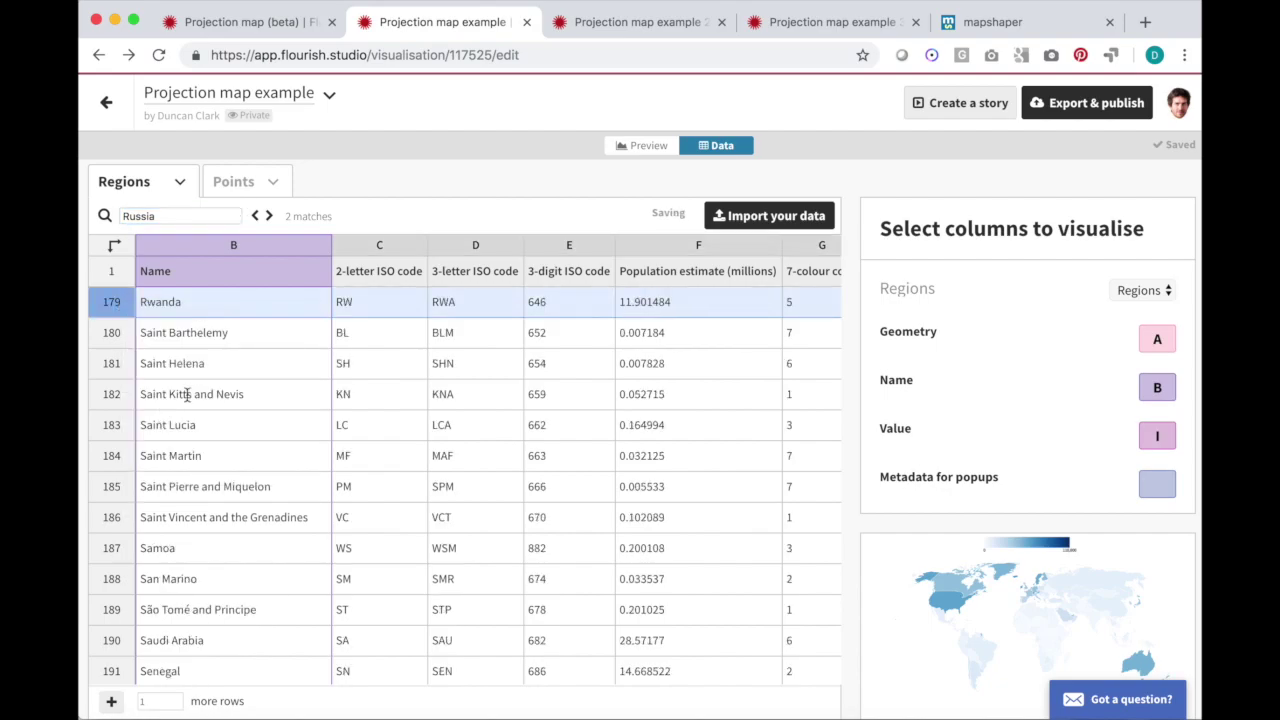
left_click(647, 150)
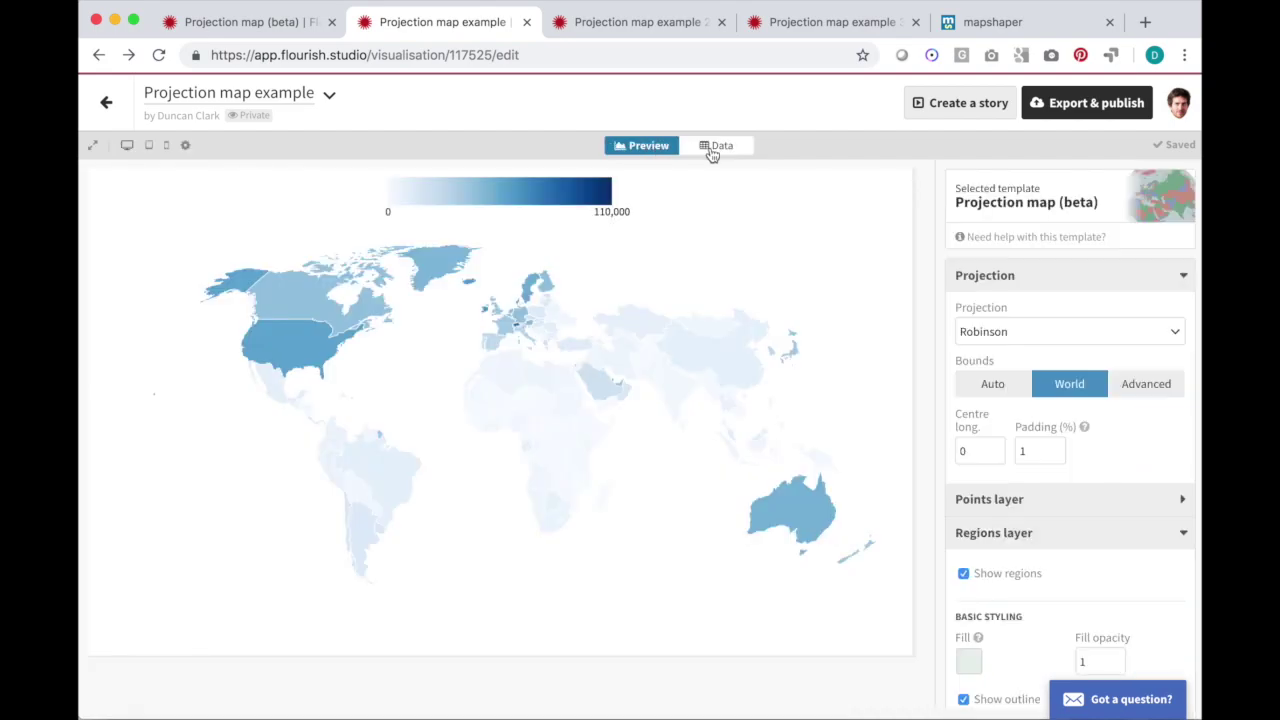
left_click(710, 150)
left_click(410, 372)
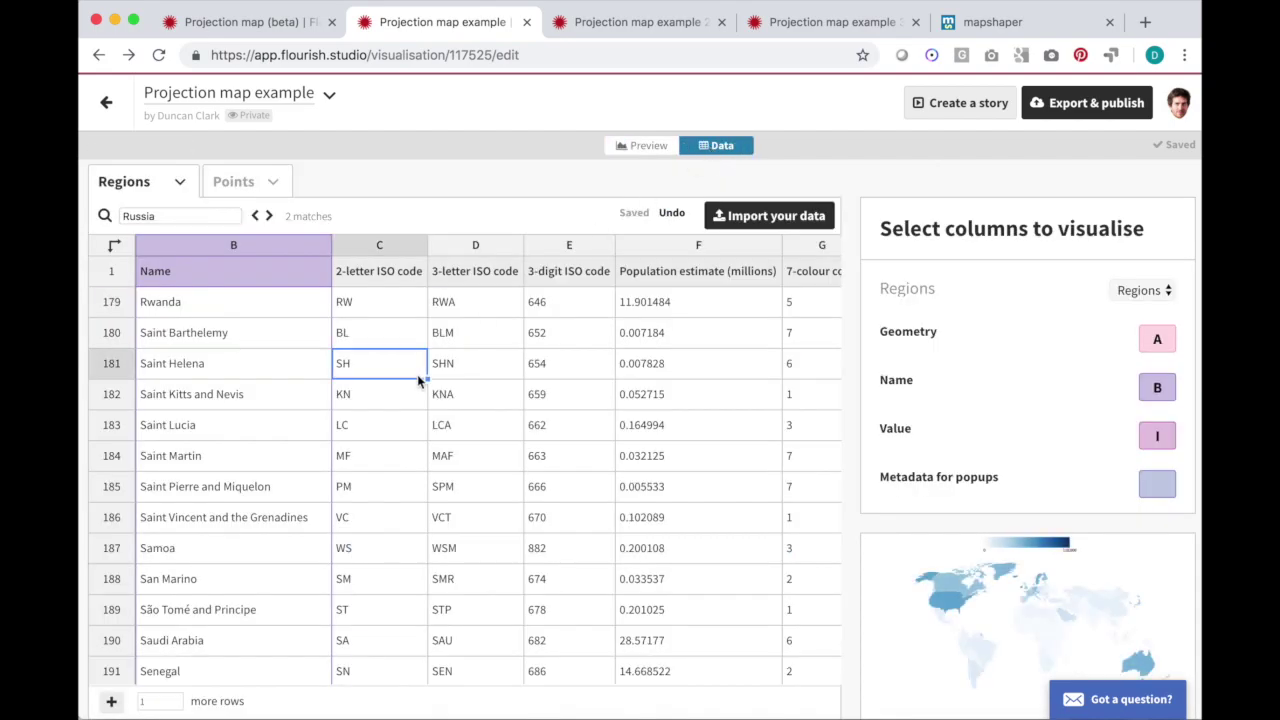
key("ctrl+z")
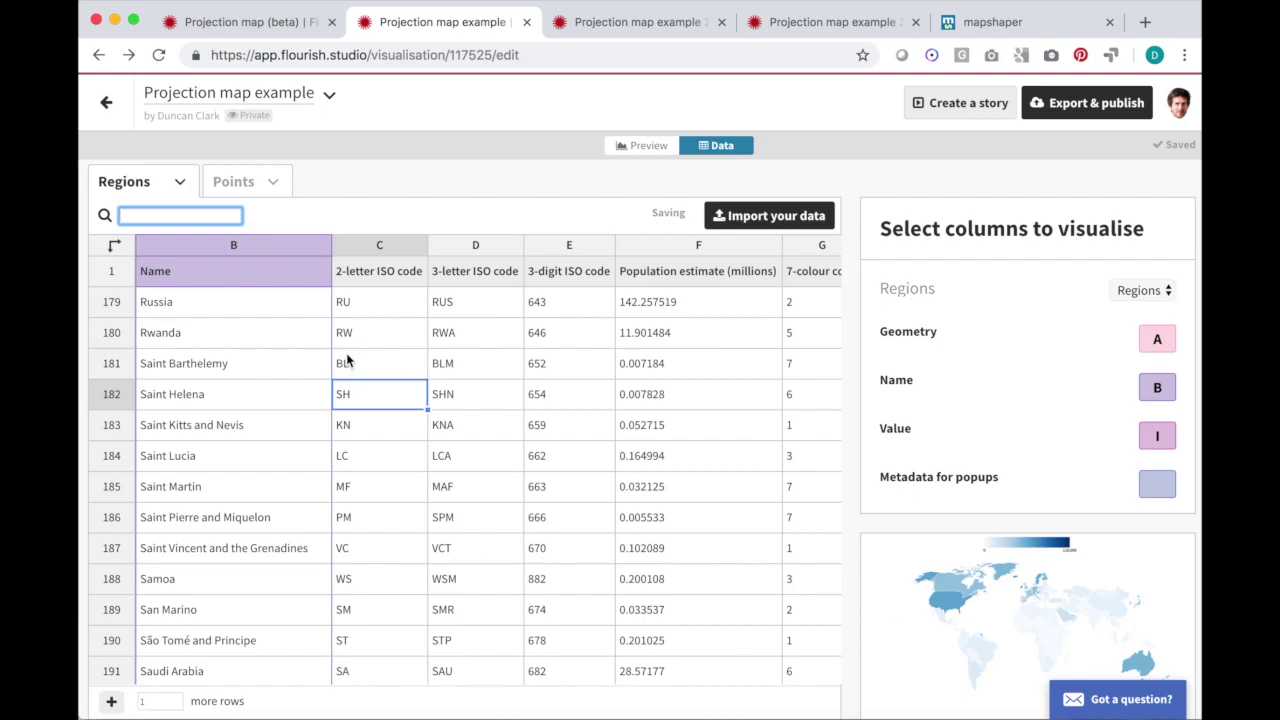
Step: Import the Brazil municipality file over the Regions sheet and remove the Value column assignment
left_click(347, 360)
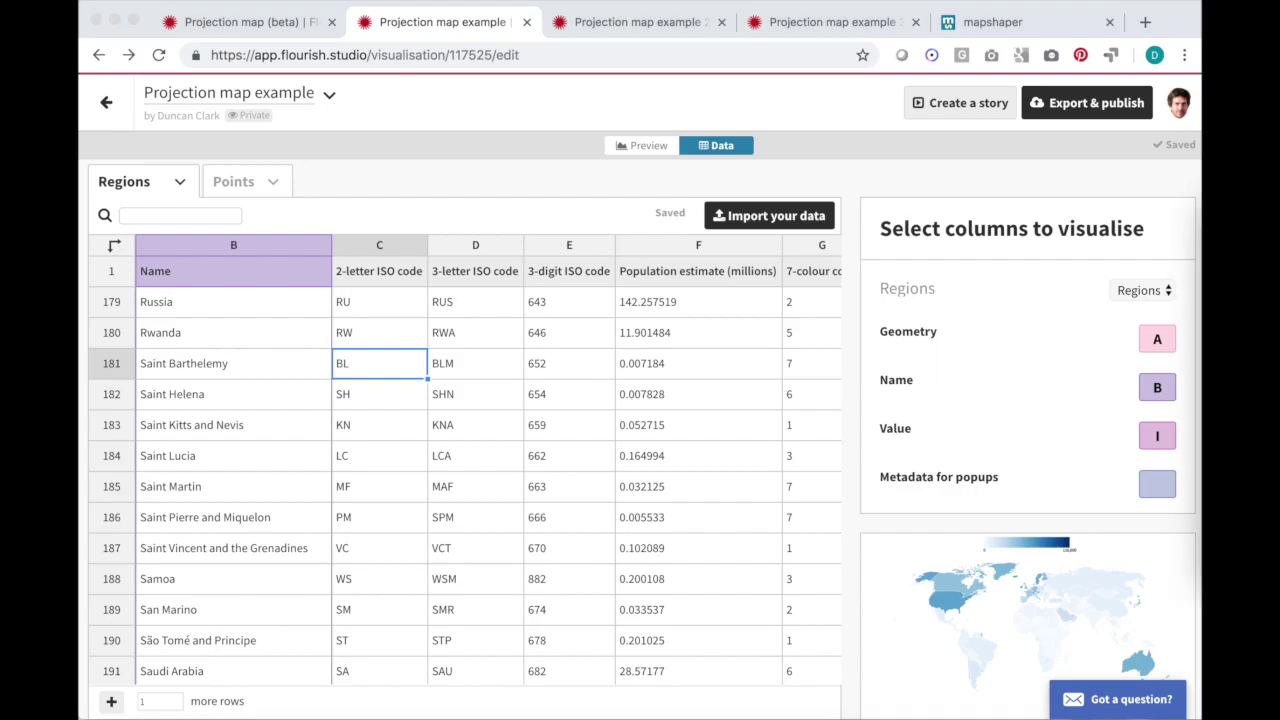
left_click_drag(510, 440, 571, 449)
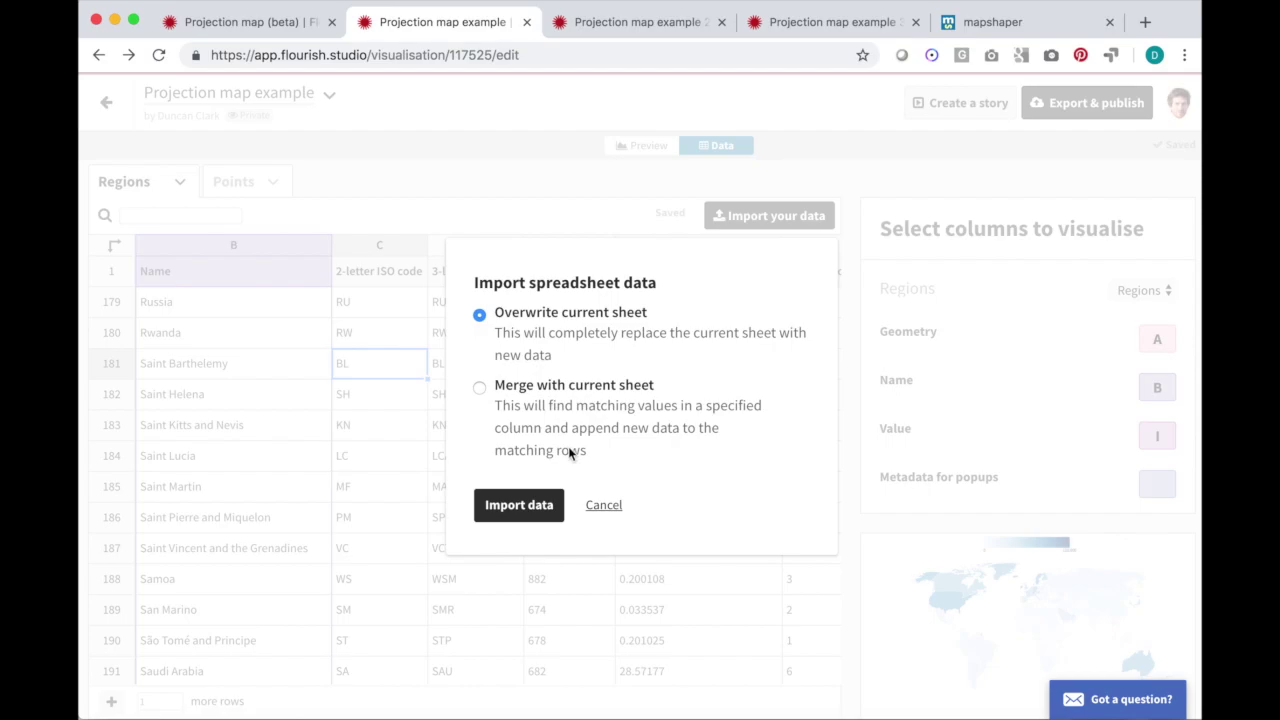
left_click(537, 508)
left_click(1165, 436)
key("BackSpace")
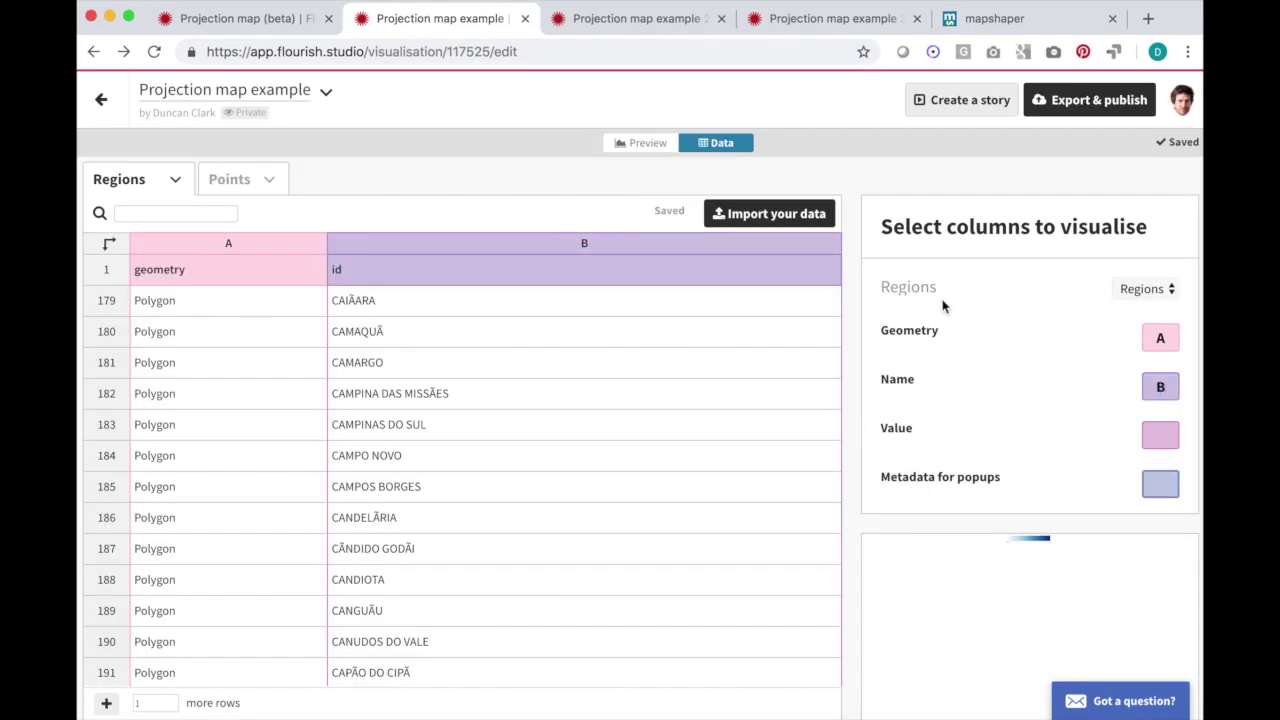
Step: Preview the Brazil map, trying World bounds and then returning to Auto bounds
left_click(649, 143)
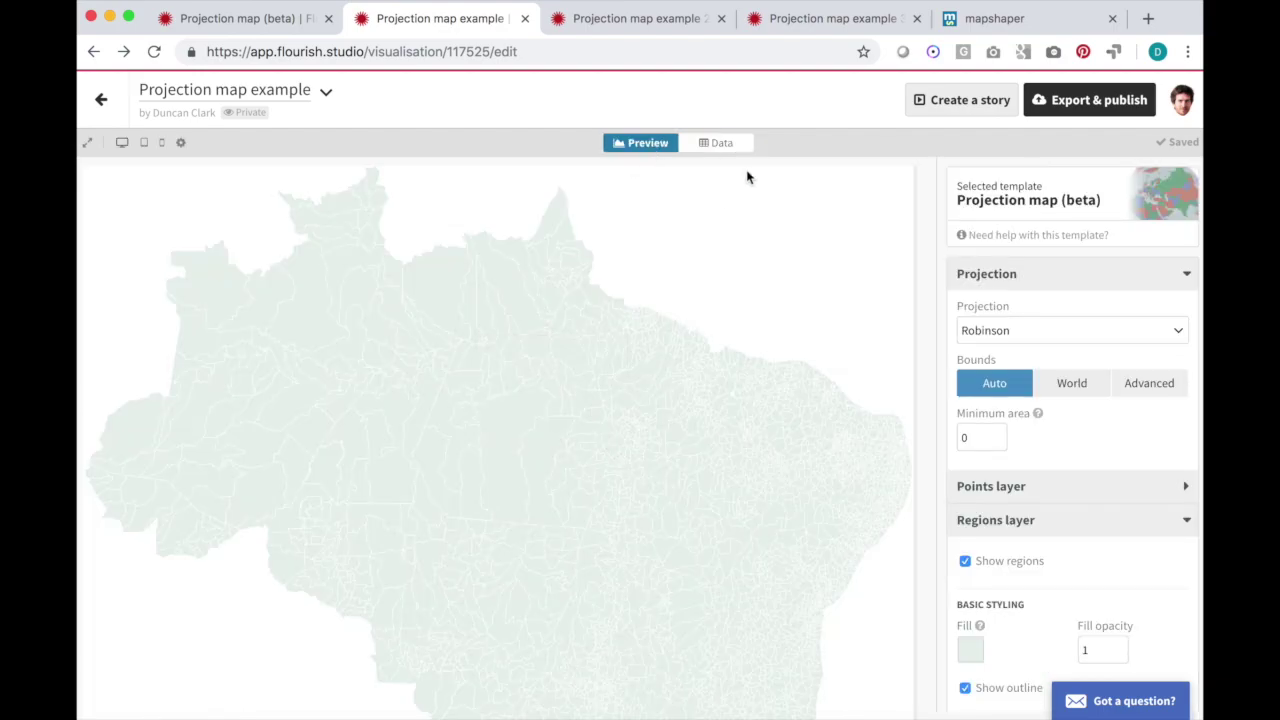
left_click(1072, 385)
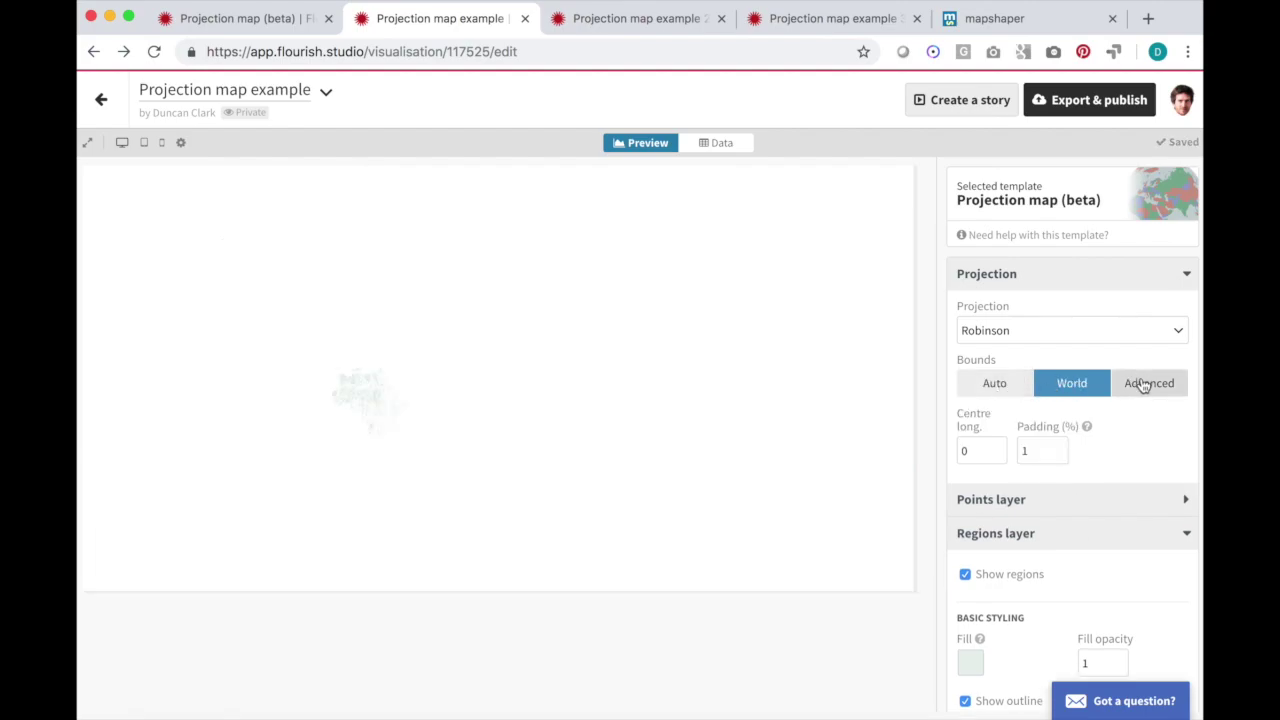
left_click(1000, 383)
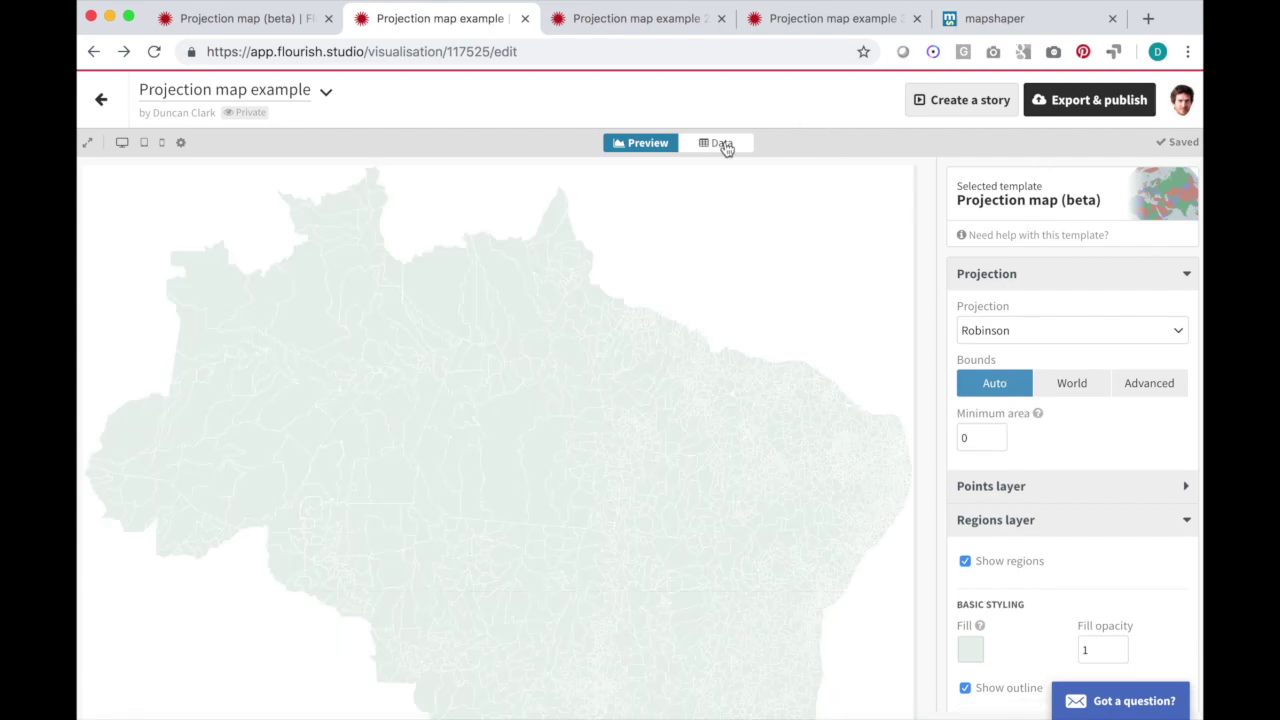
left_click(724, 144)
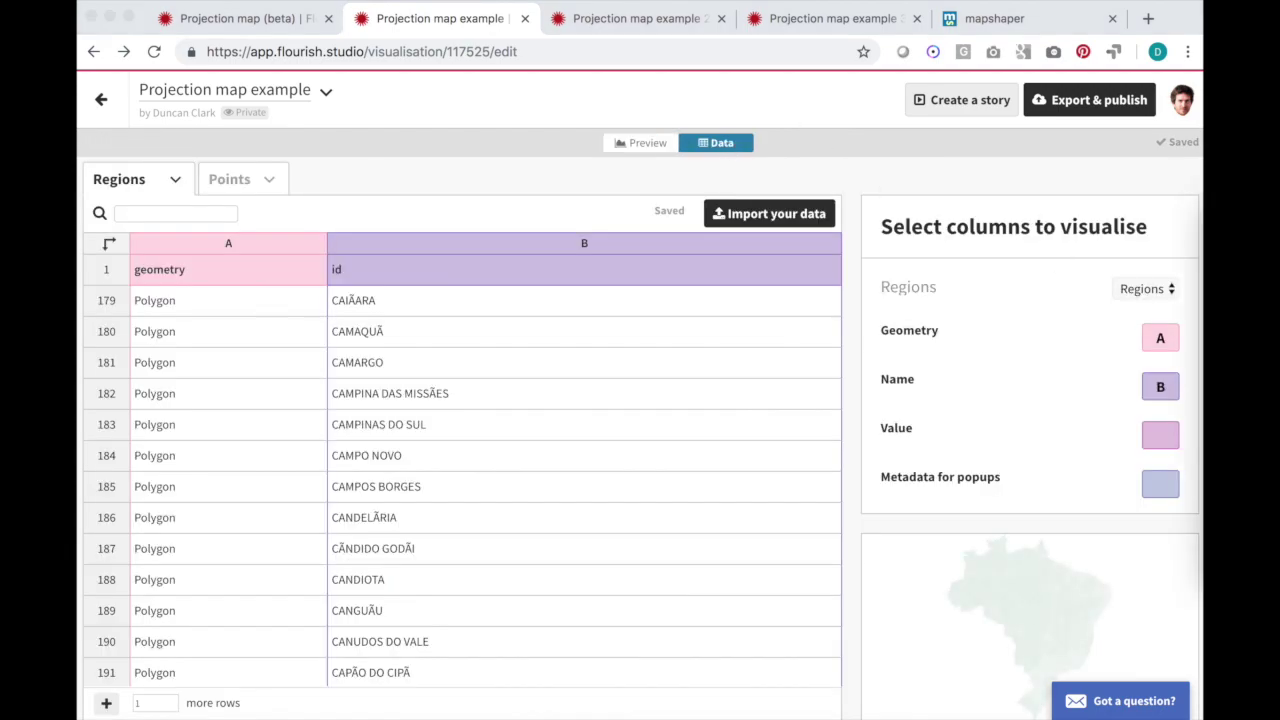
Step: Import the London wards file over the Regions sheet and check the ward map in Preview
left_click_drag(640, 392, 632, 395)
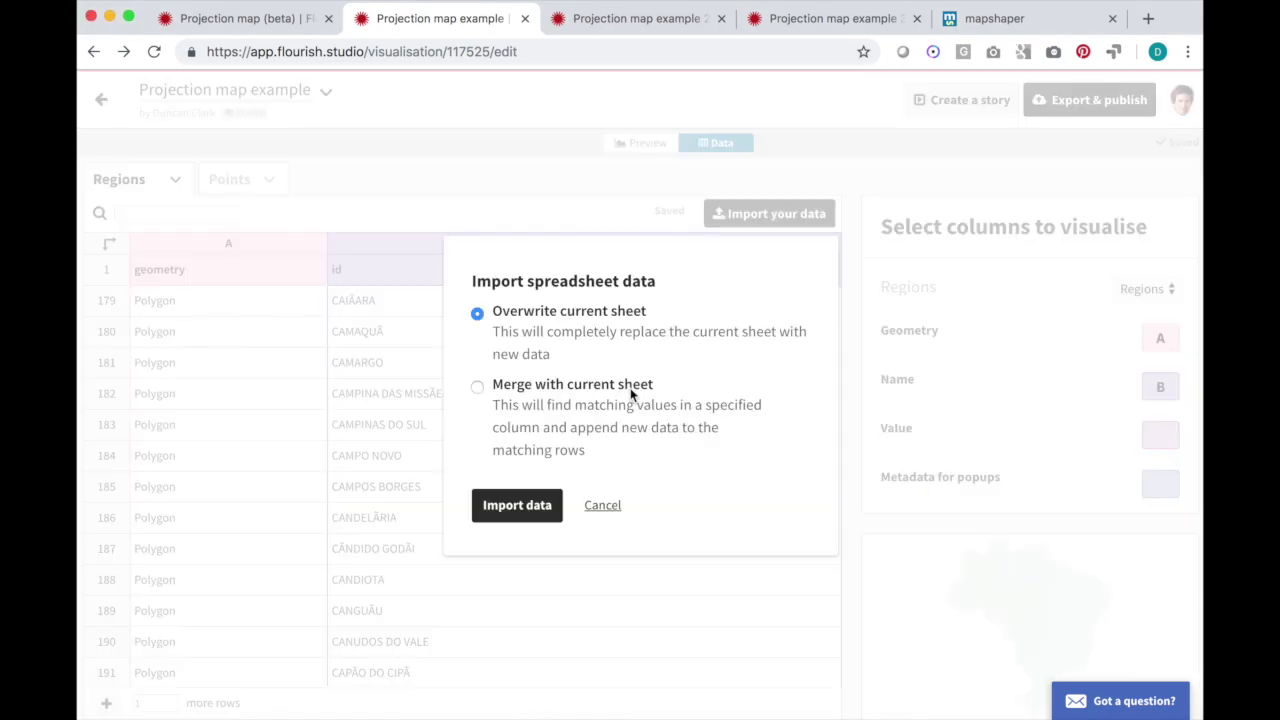
left_click(541, 506)
left_click(577, 421)
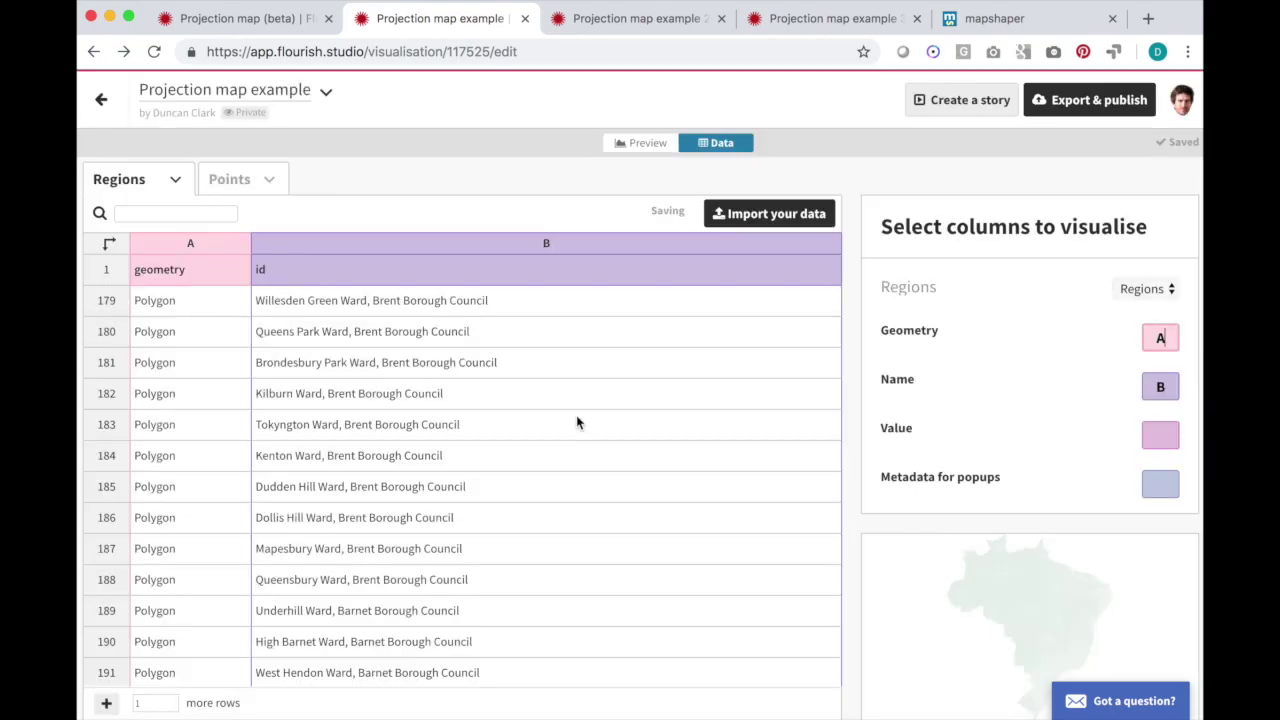
left_click(645, 143)
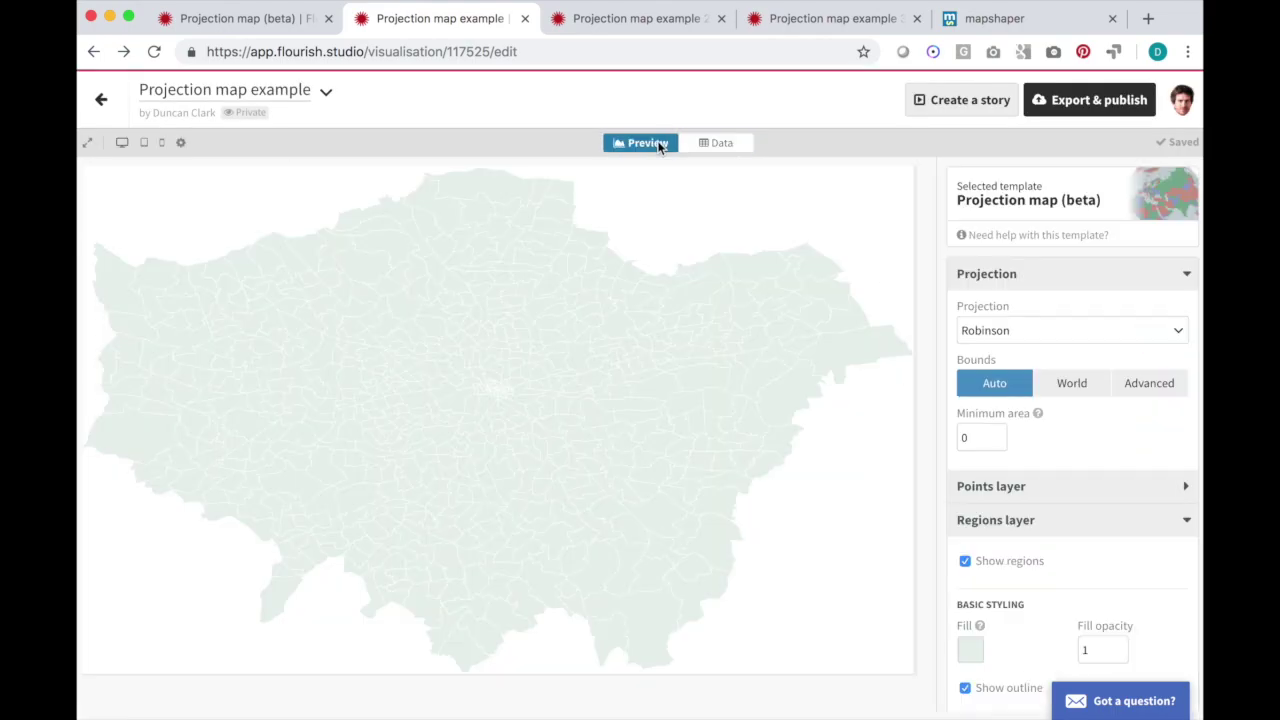
left_click(737, 147)
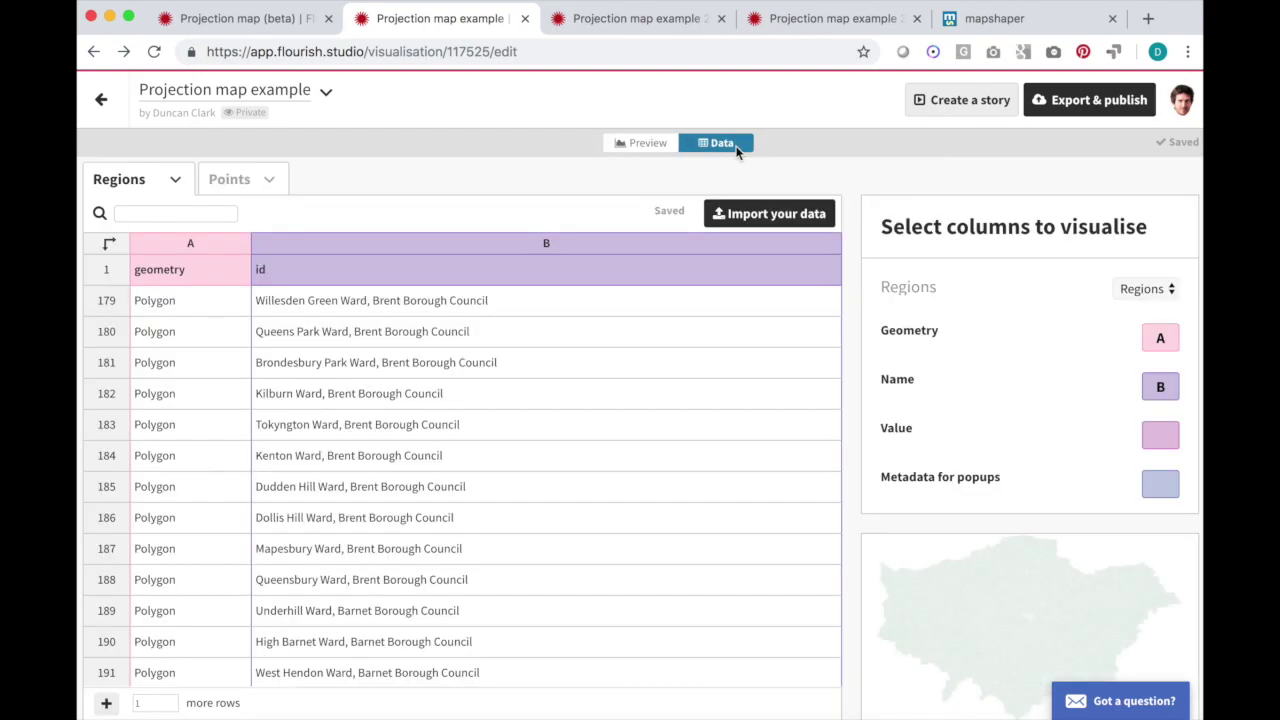
left_click(1010, 27)
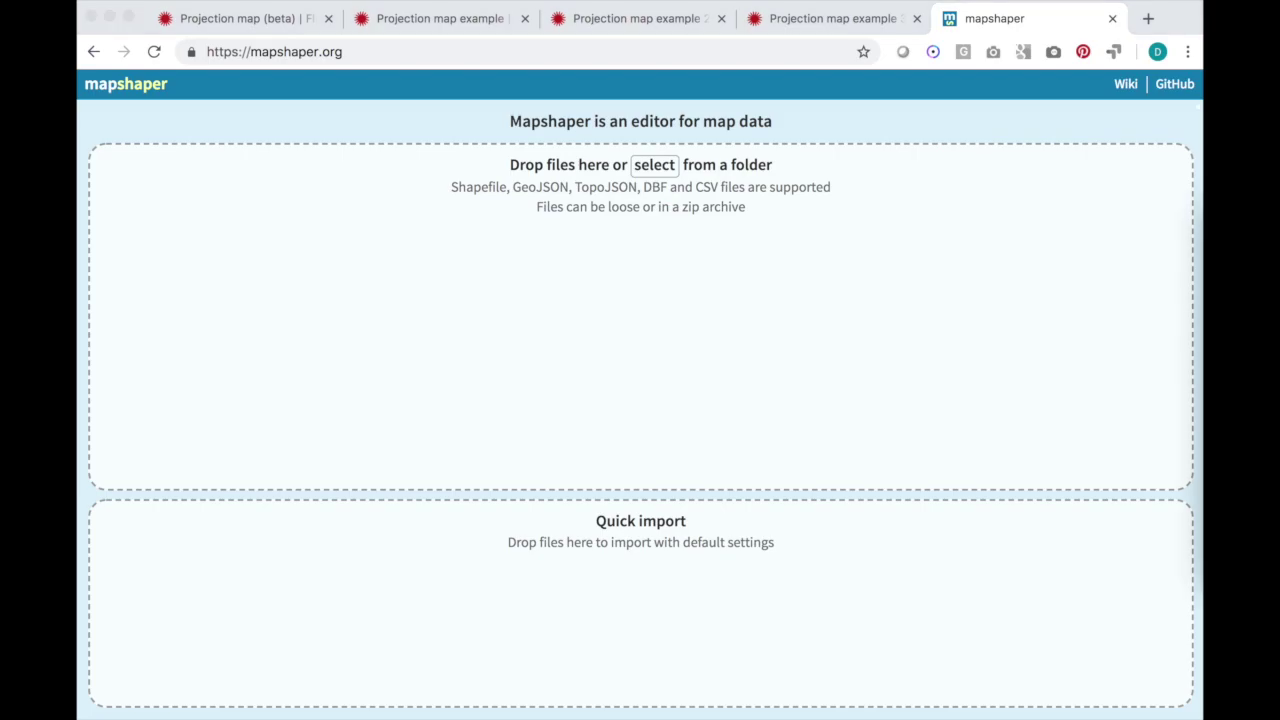
Step: Load africa.geojson into mapshaper with default import options, then return to Flourish
left_click_drag(659, 259, 659, 262)
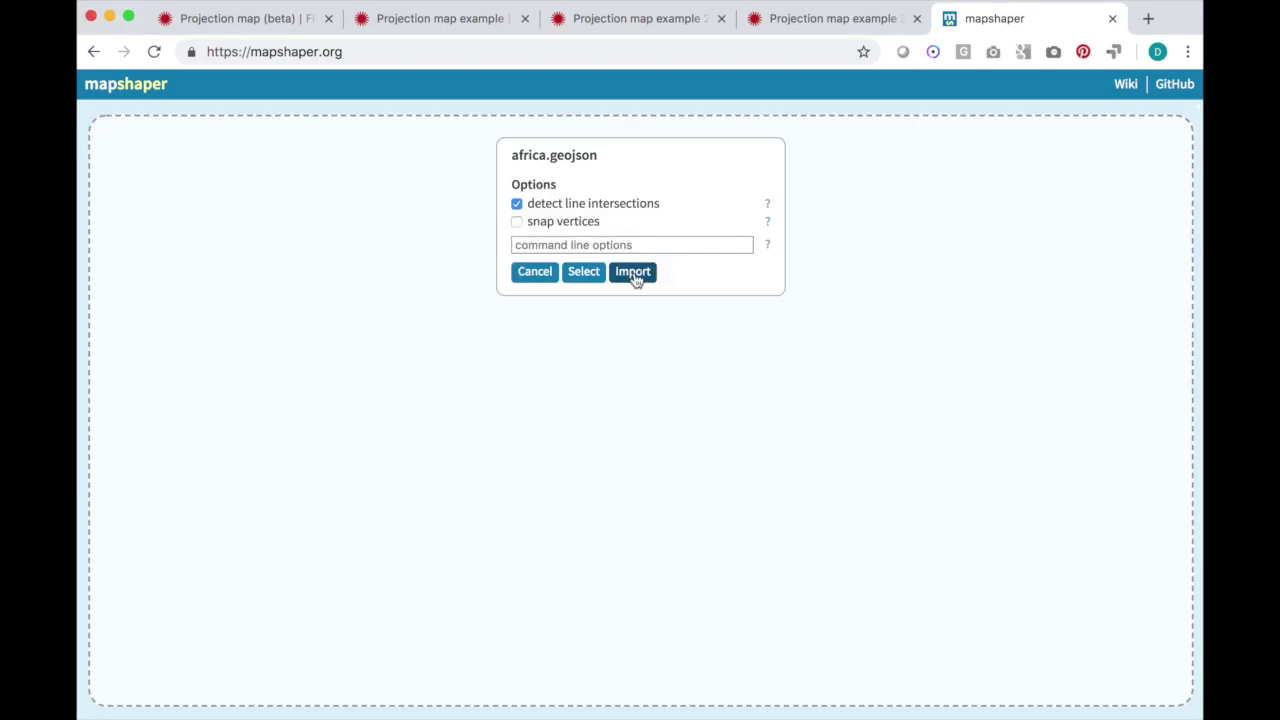
left_click(633, 273)
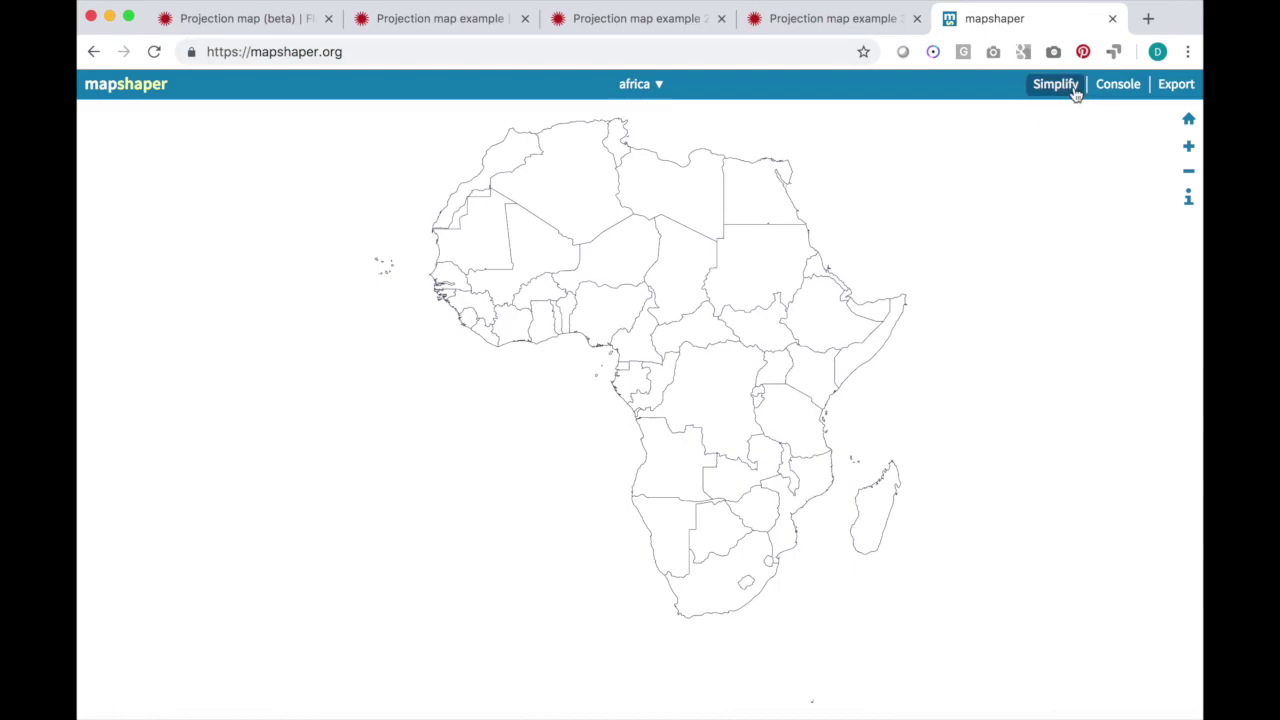
left_click(428, 18)
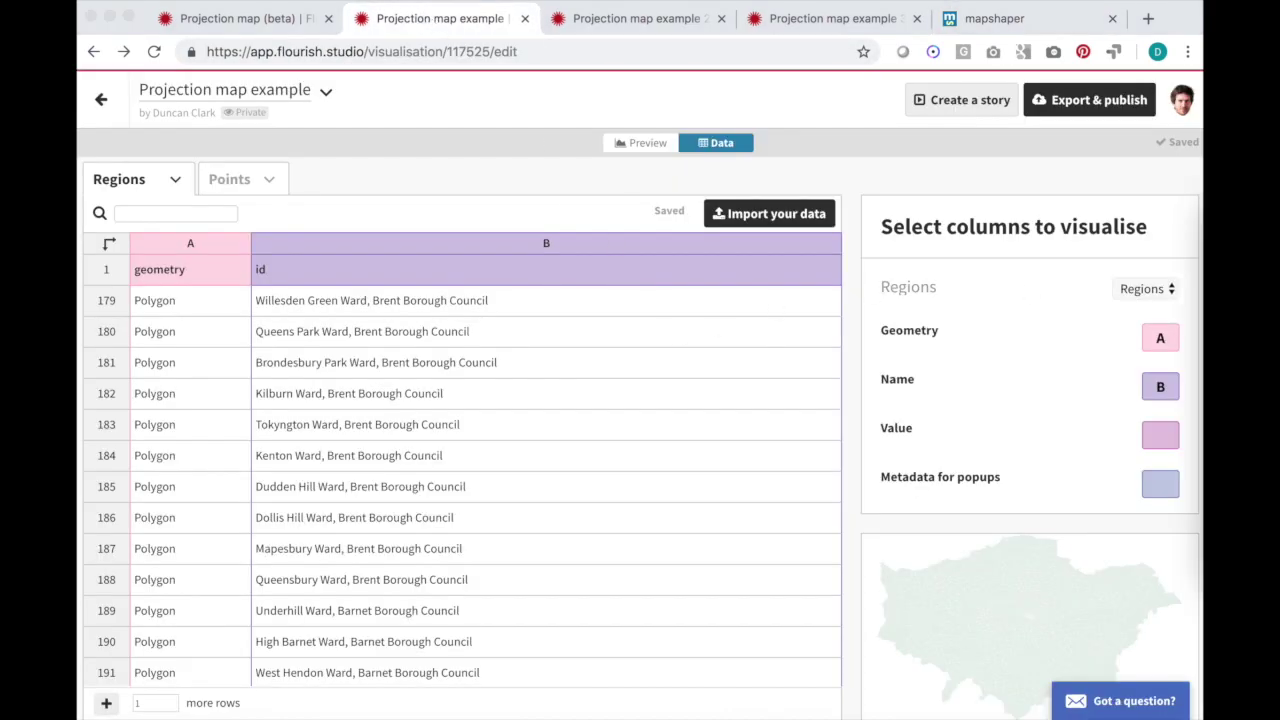
Step: Replace the Regions sheet with the 55 African country polygons, then drop measles.xlsx onto it
left_click_drag(1204, 285, 563, 372)
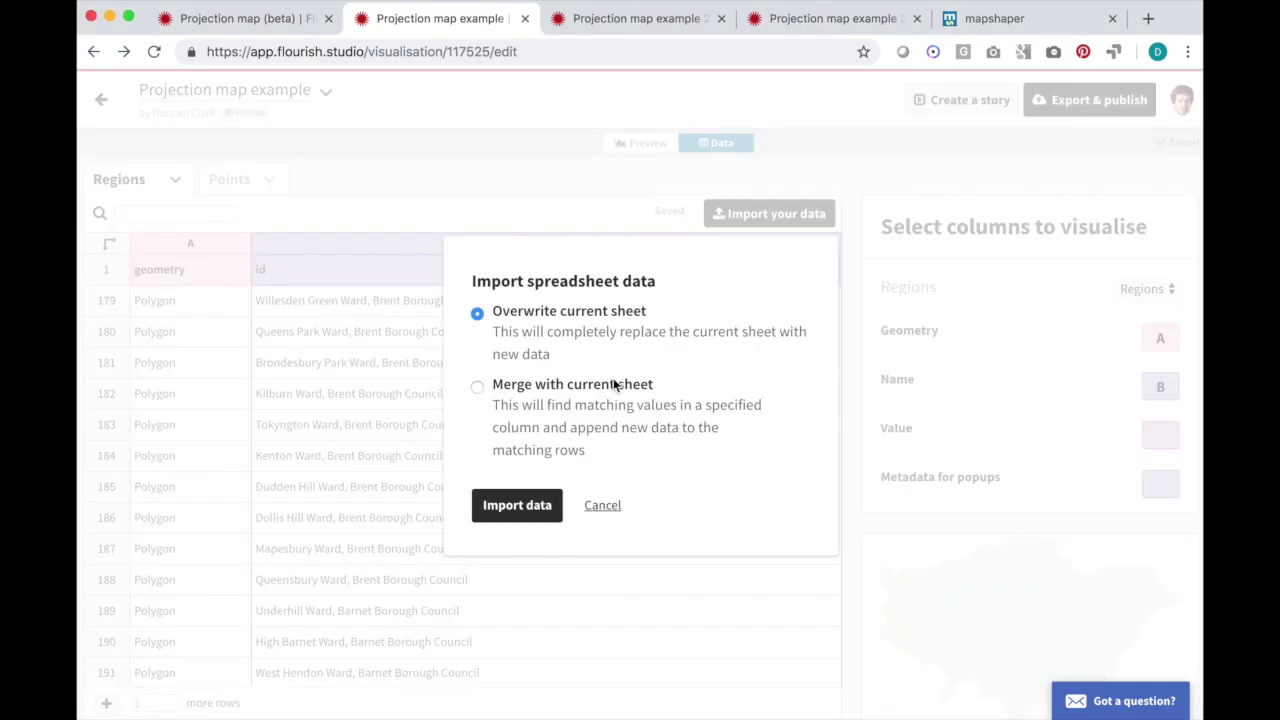
left_click(530, 506)
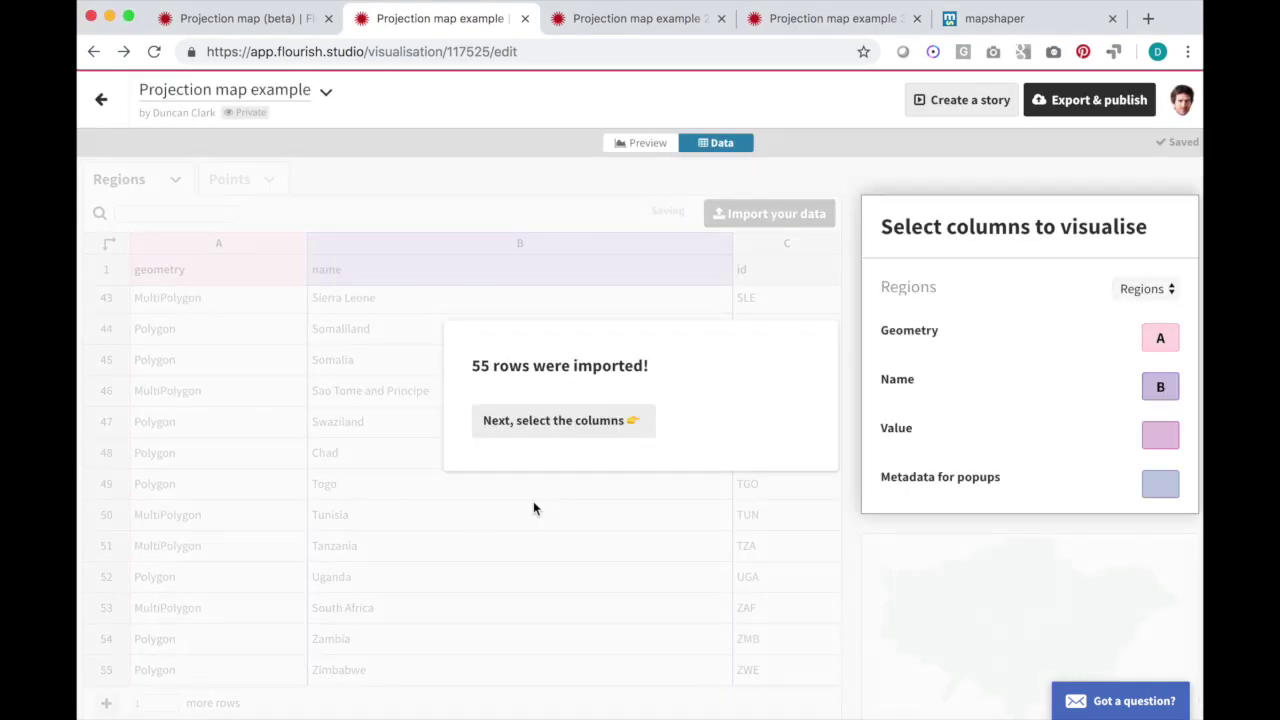
left_click(565, 424)
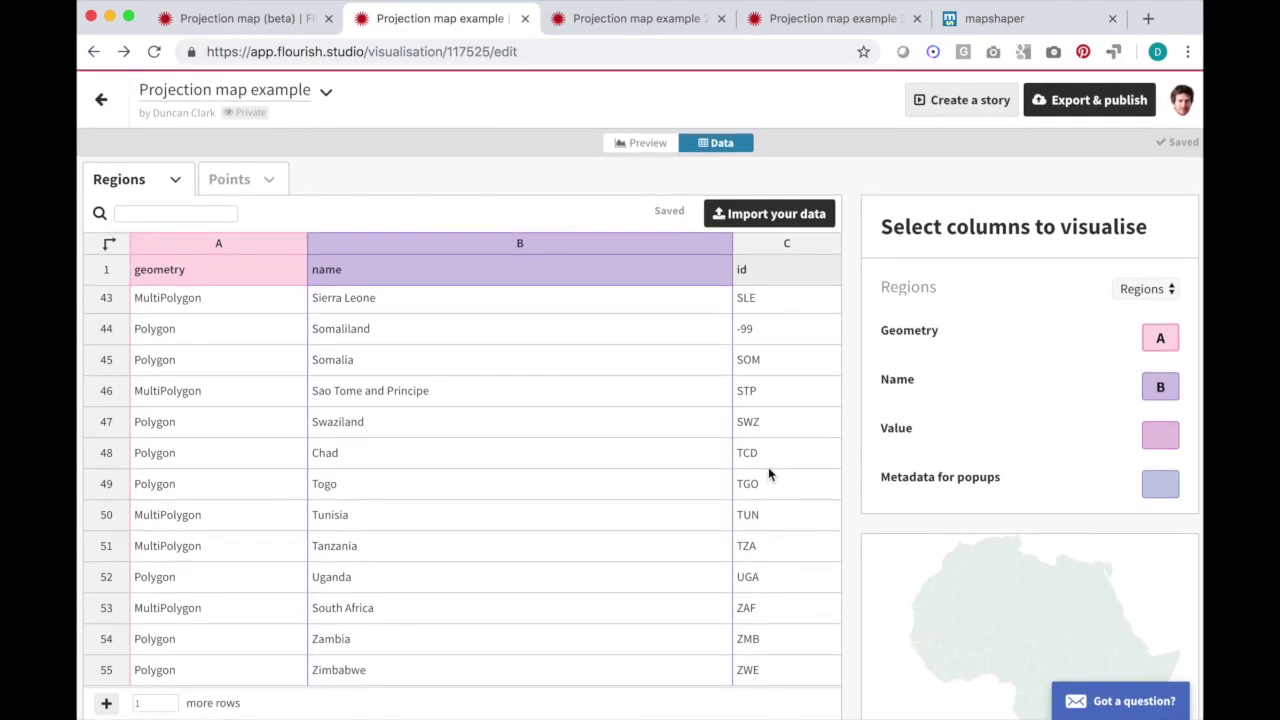
scroll(768, 475, "up", 4)
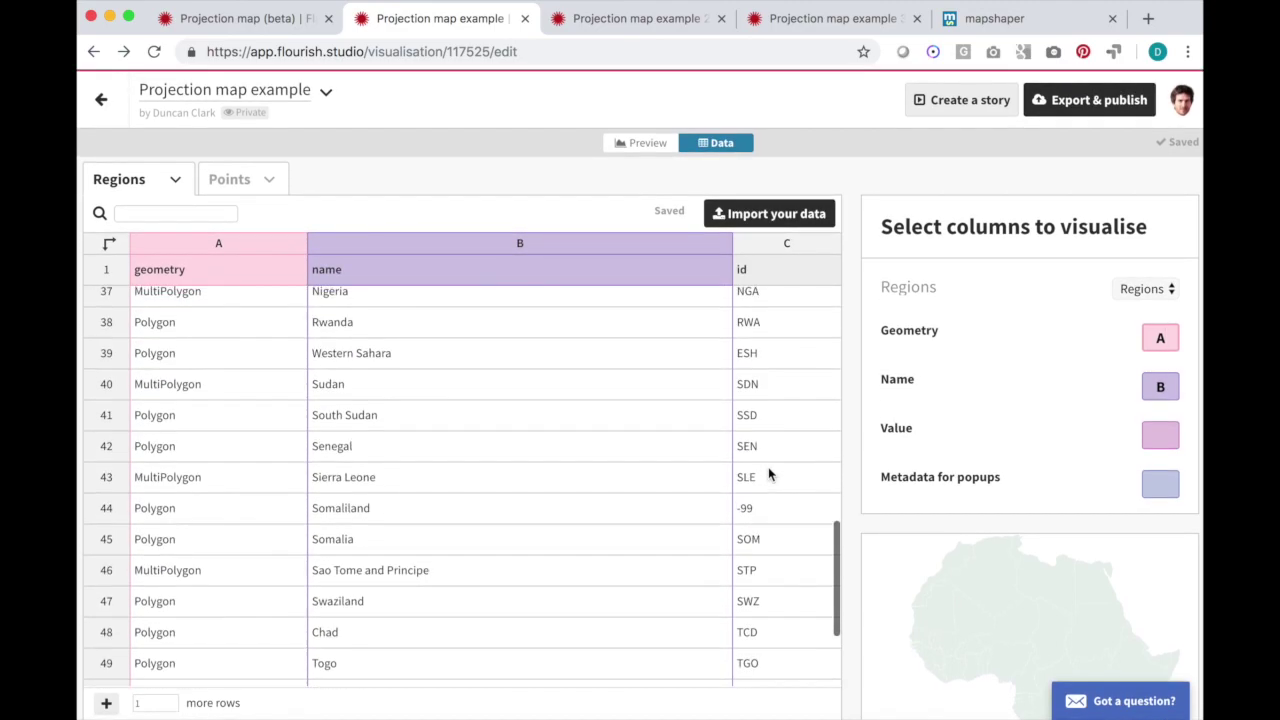
scroll(768, 467, "down", 4)
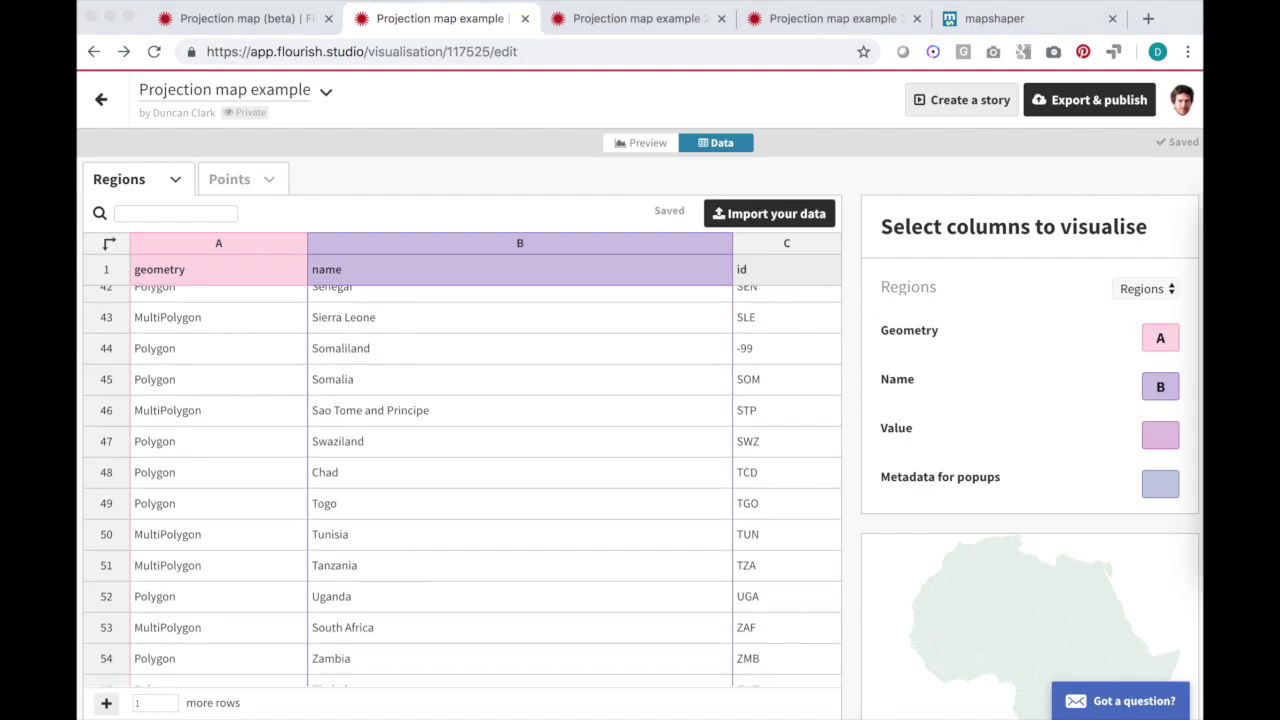
left_click_drag(1279, 355, 622, 407)
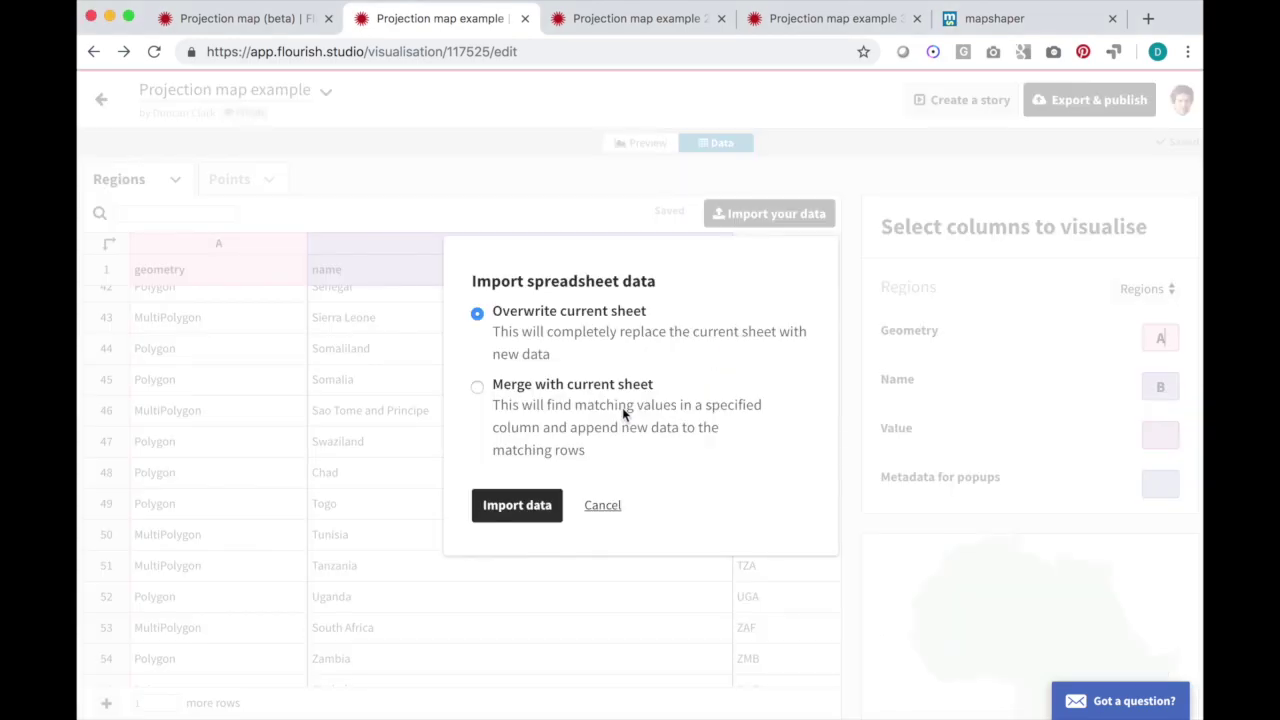
Step: Merge measles.xlsx into Regions, joining id to Country Code and adding the 2010–2017 columns
left_click(545, 388)
left_click(535, 515)
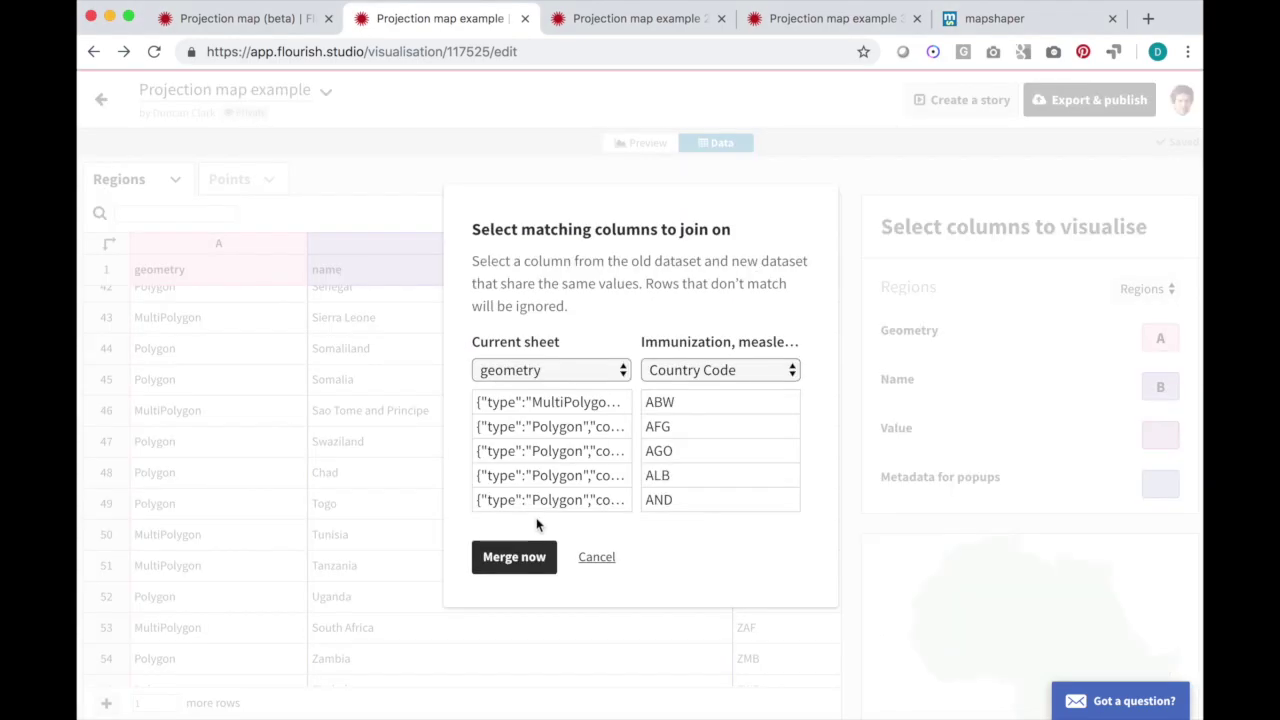
left_click(580, 370)
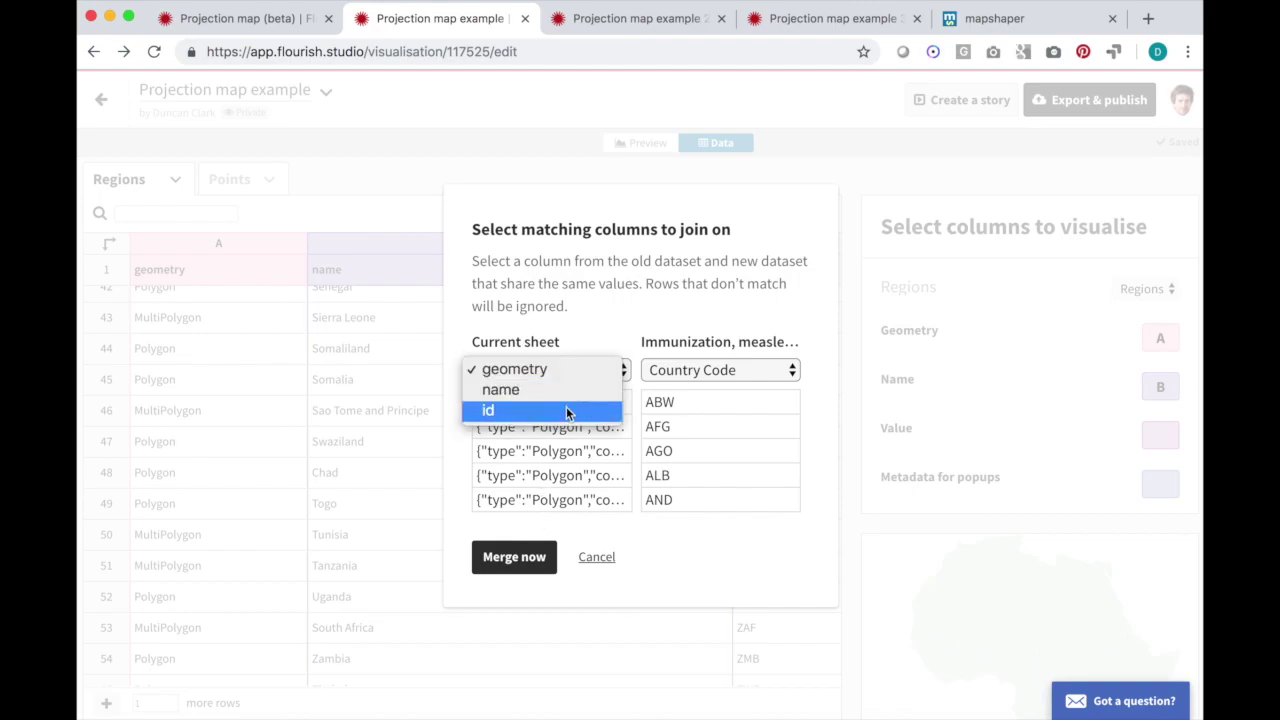
left_click(571, 410)
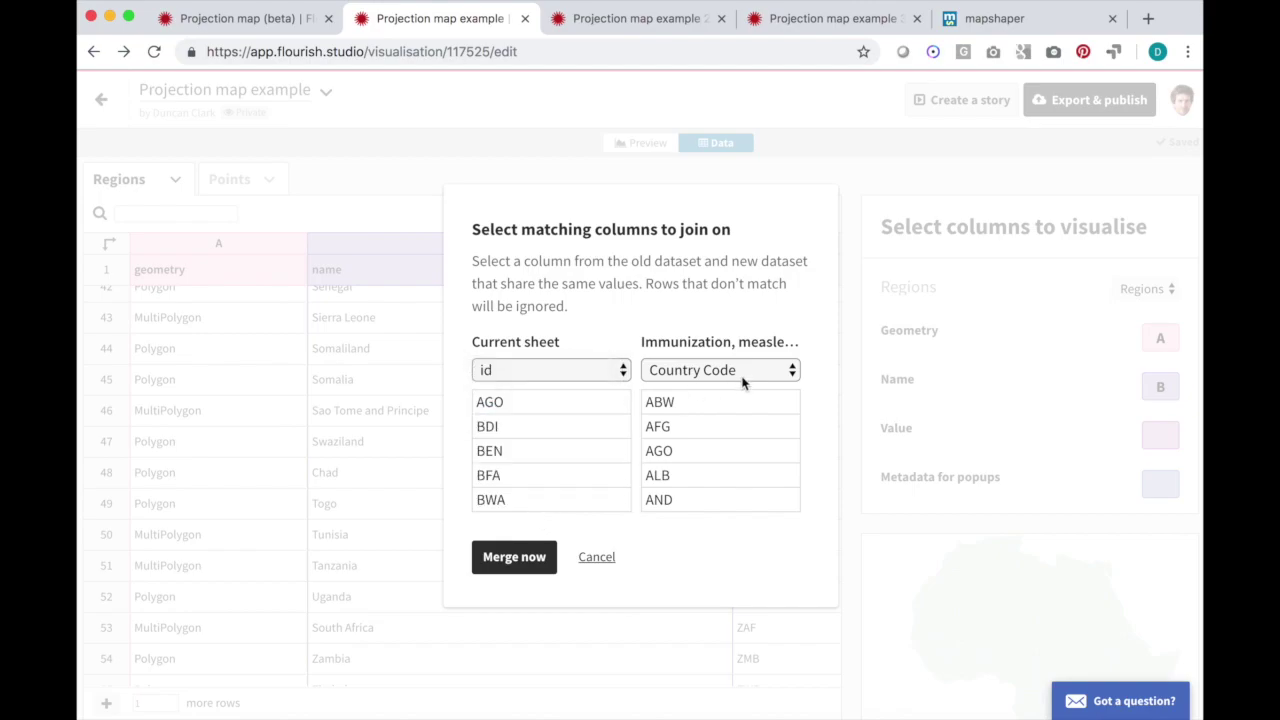
left_click(524, 557)
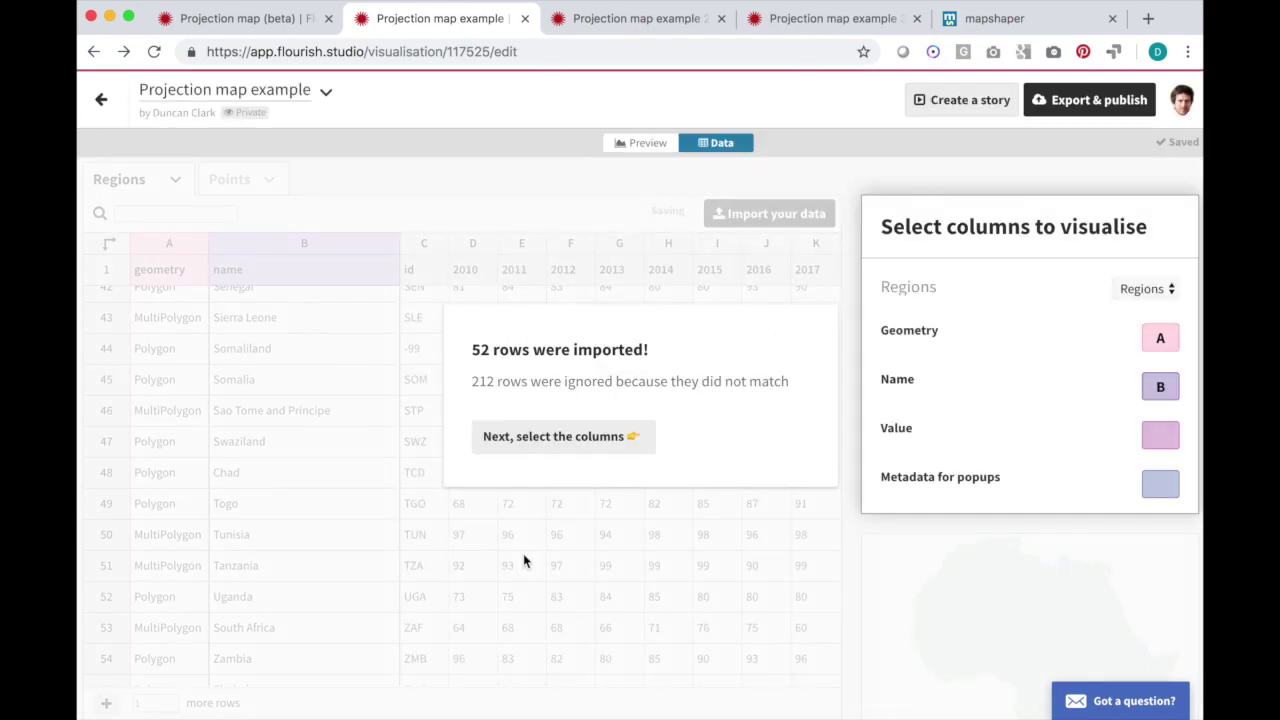
left_click(558, 444)
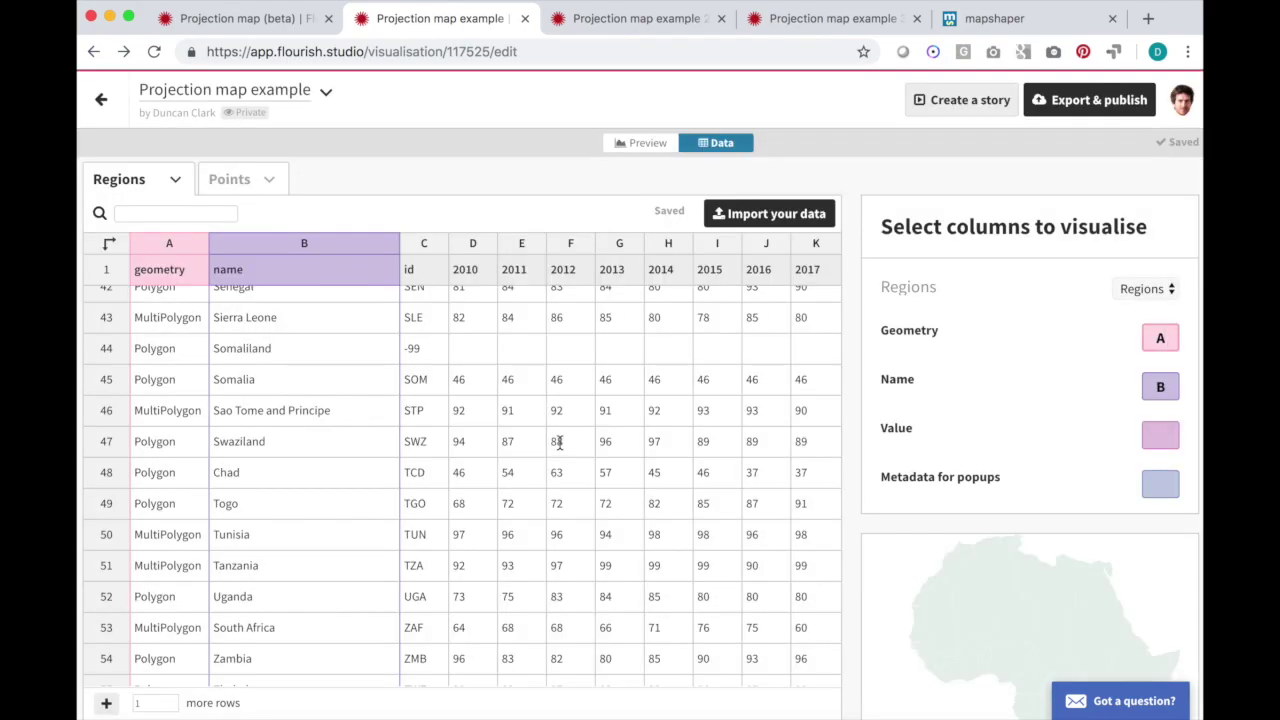
scroll(690, 477, "down", 1)
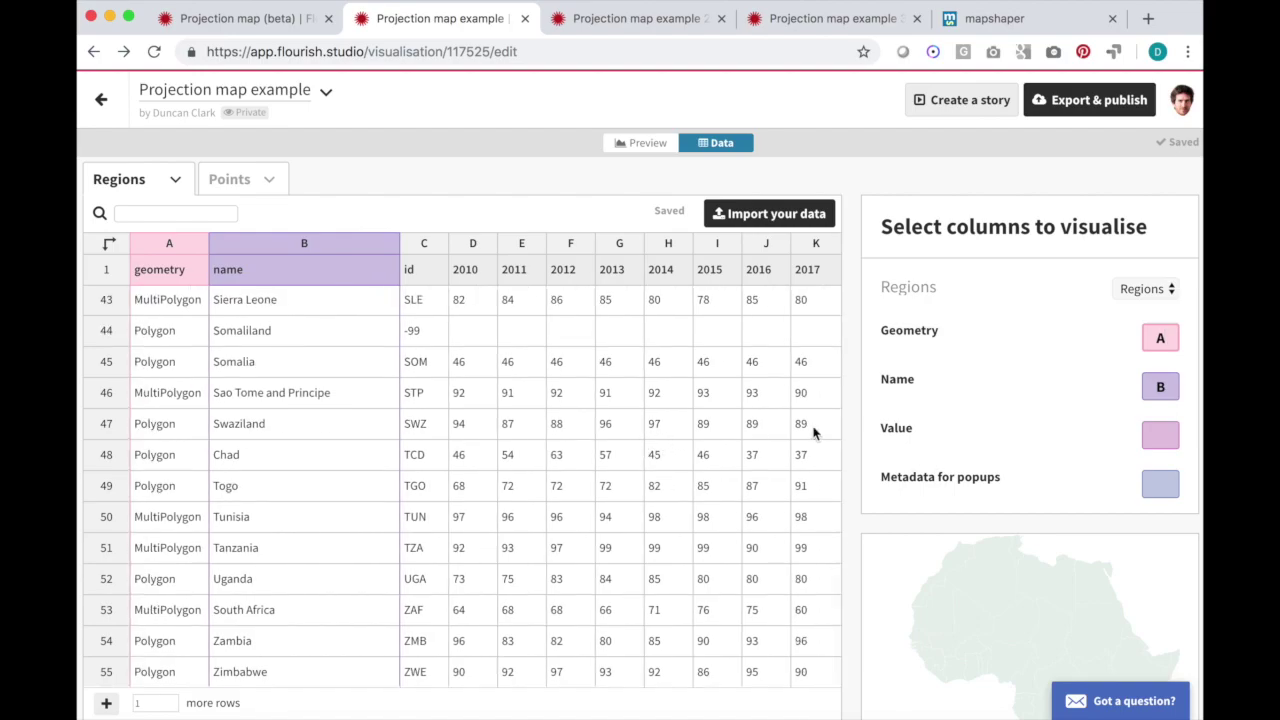
Step: Use column K (2017) as the map value and narrow the preview to 570 pixels
left_click(1166, 449)
type("K")
key("Tab")
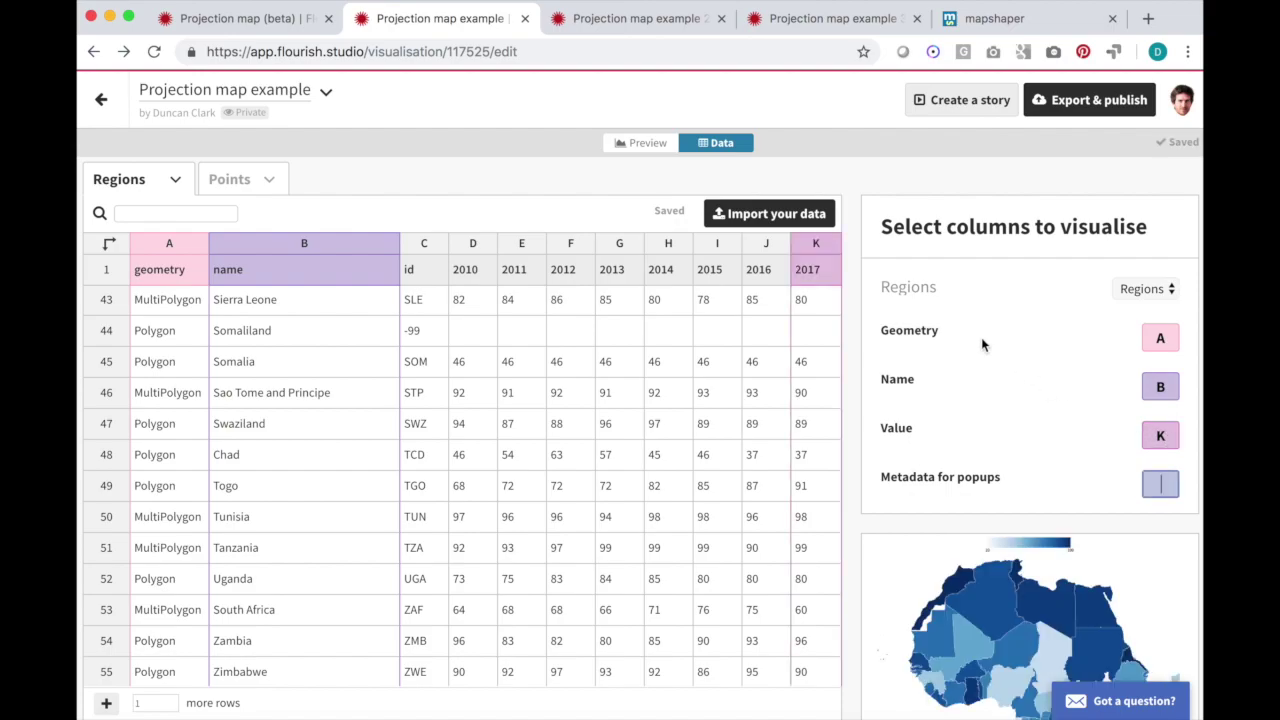
left_click(659, 145)
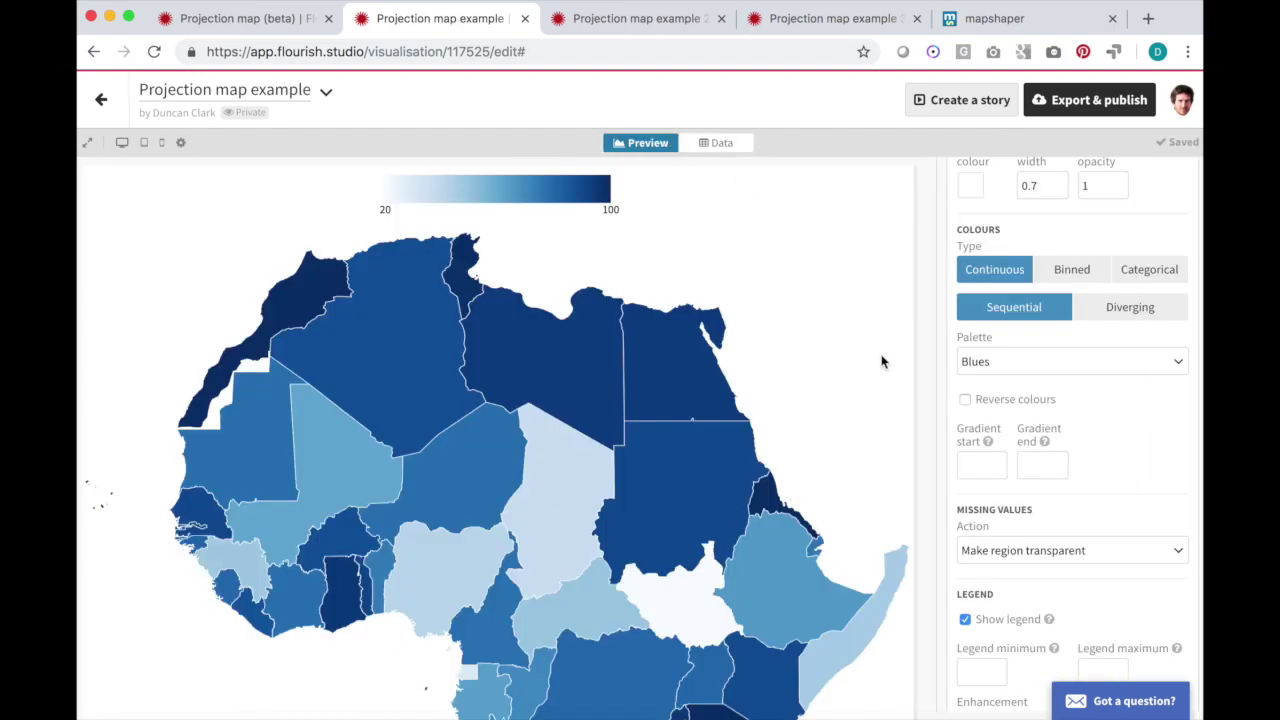
left_click_drag(914, 371, 766, 374)
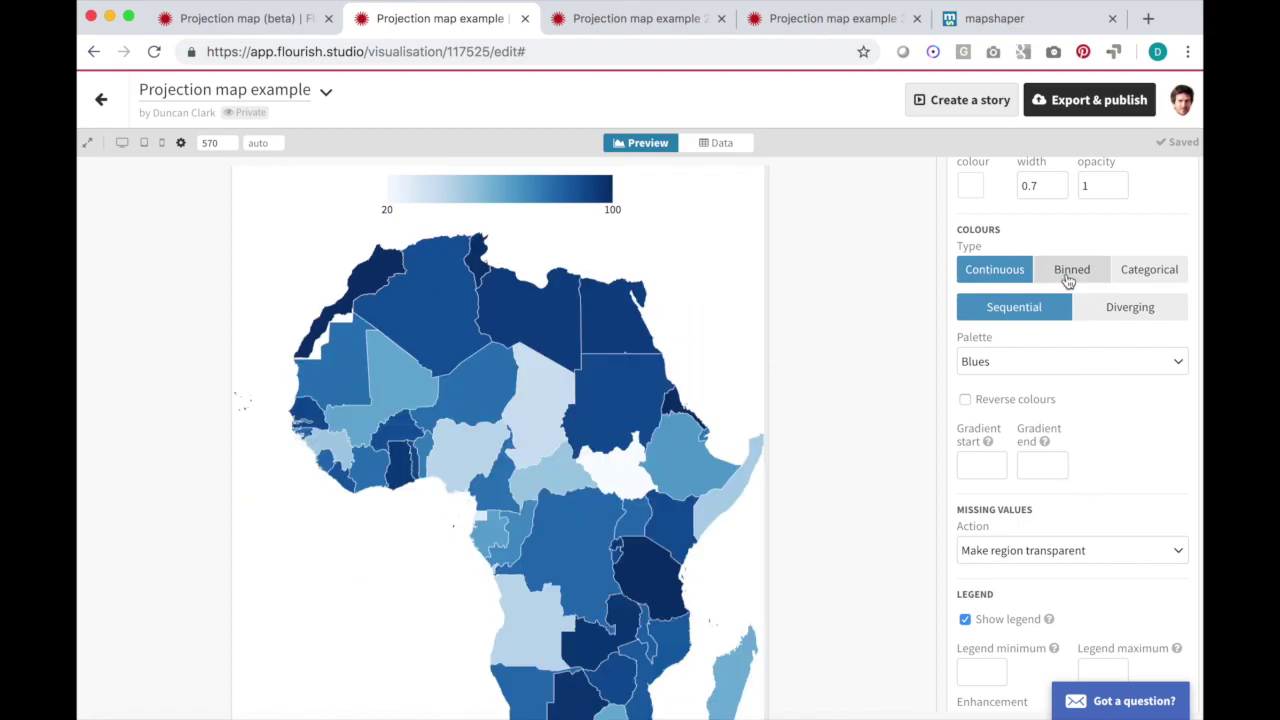
Step: Set the colour scale to Binned with Quantile binning and reversed colour order
left_click(1068, 281)
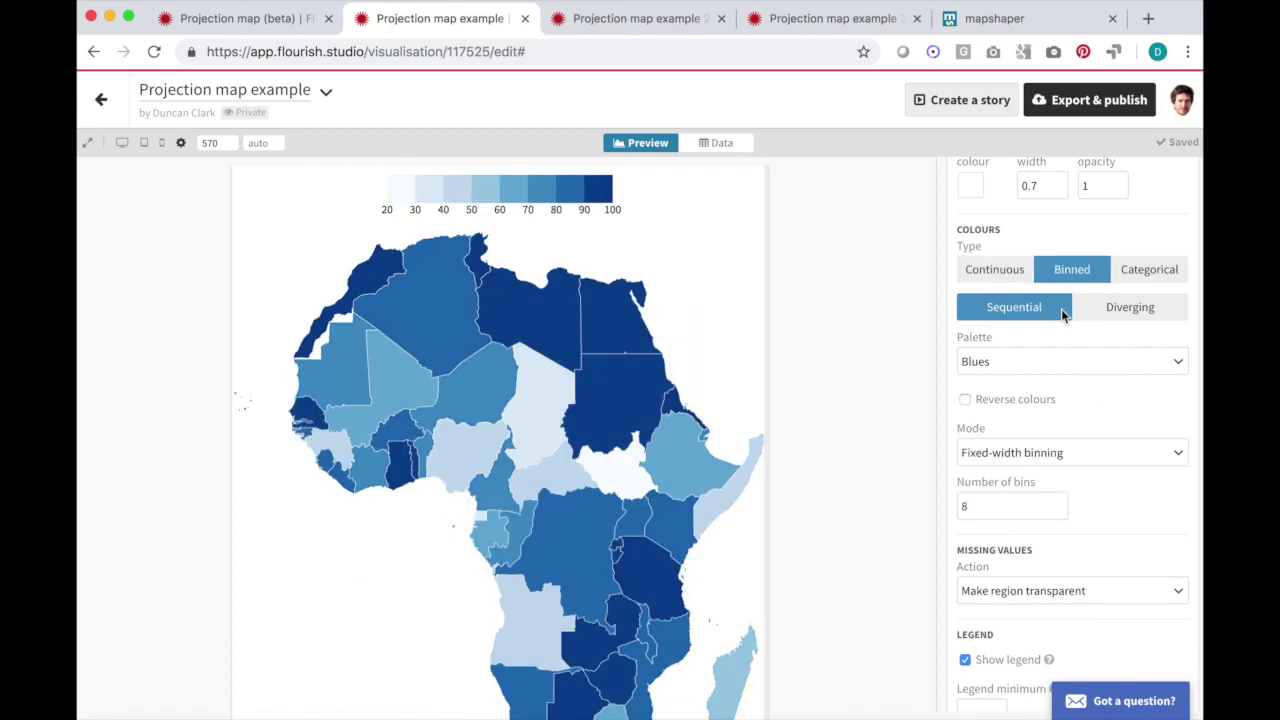
left_click(1033, 455)
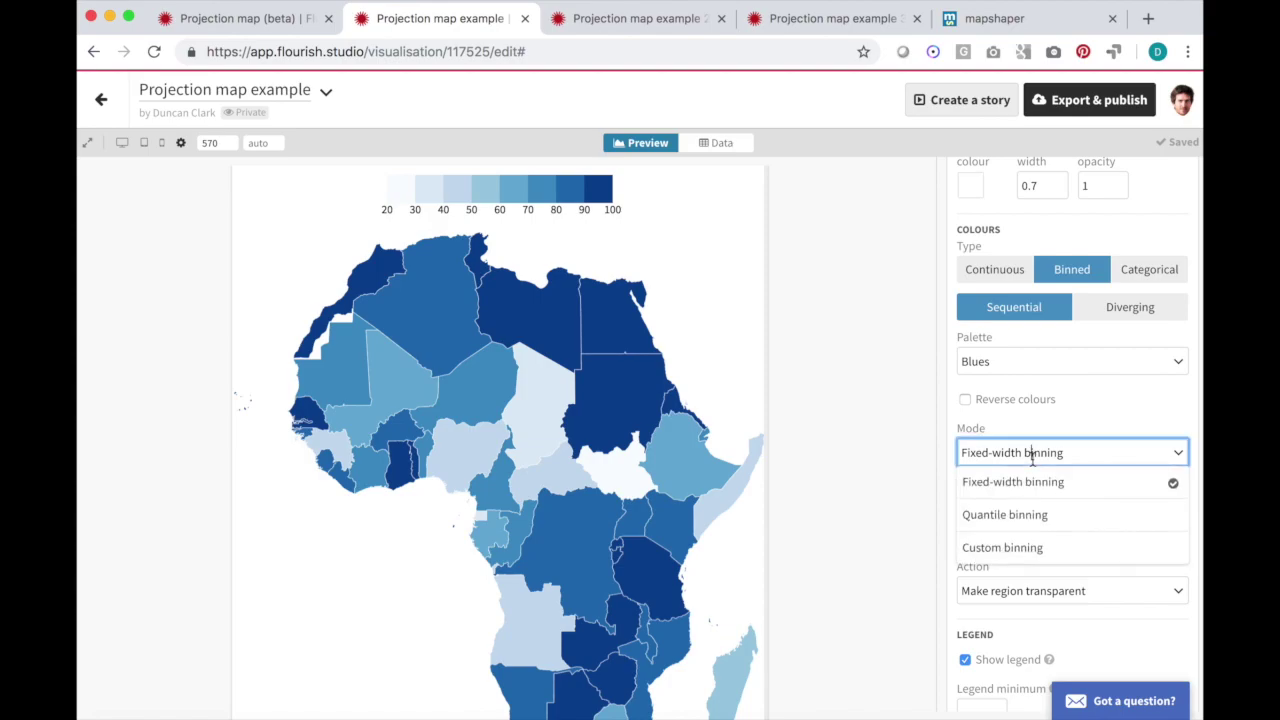
left_click(1030, 517)
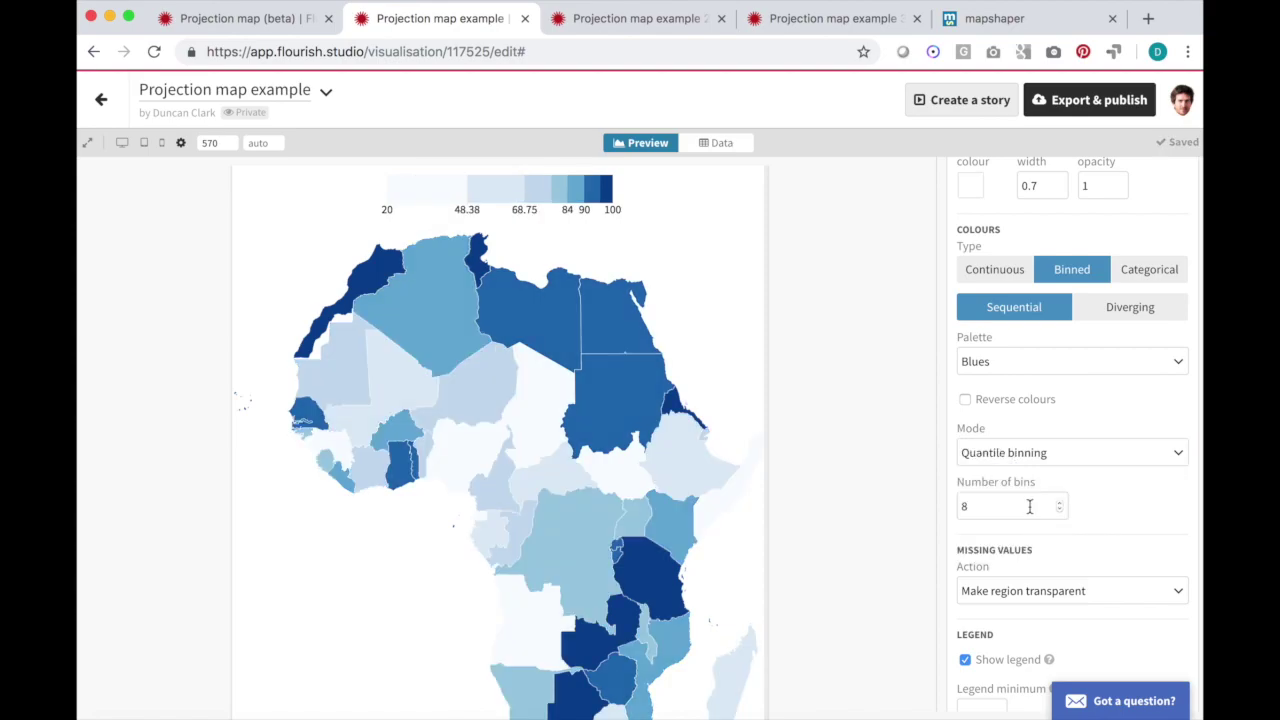
left_click(1003, 398)
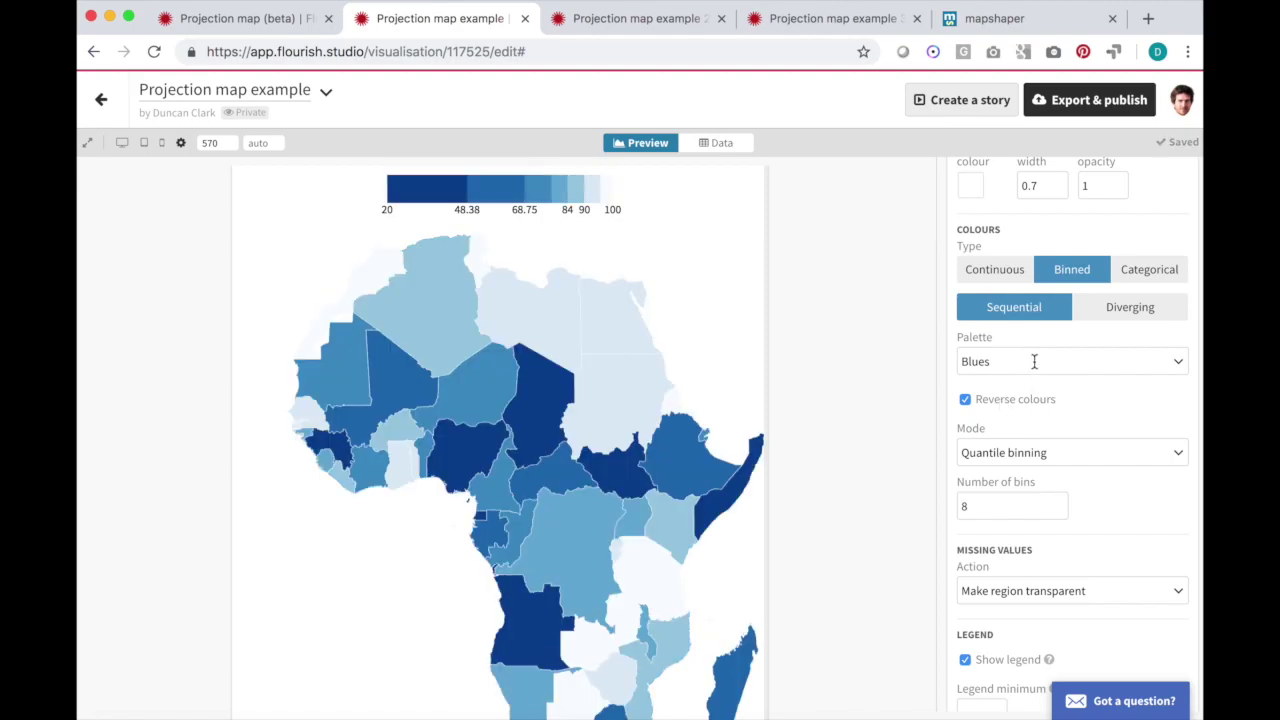
left_click(1034, 361)
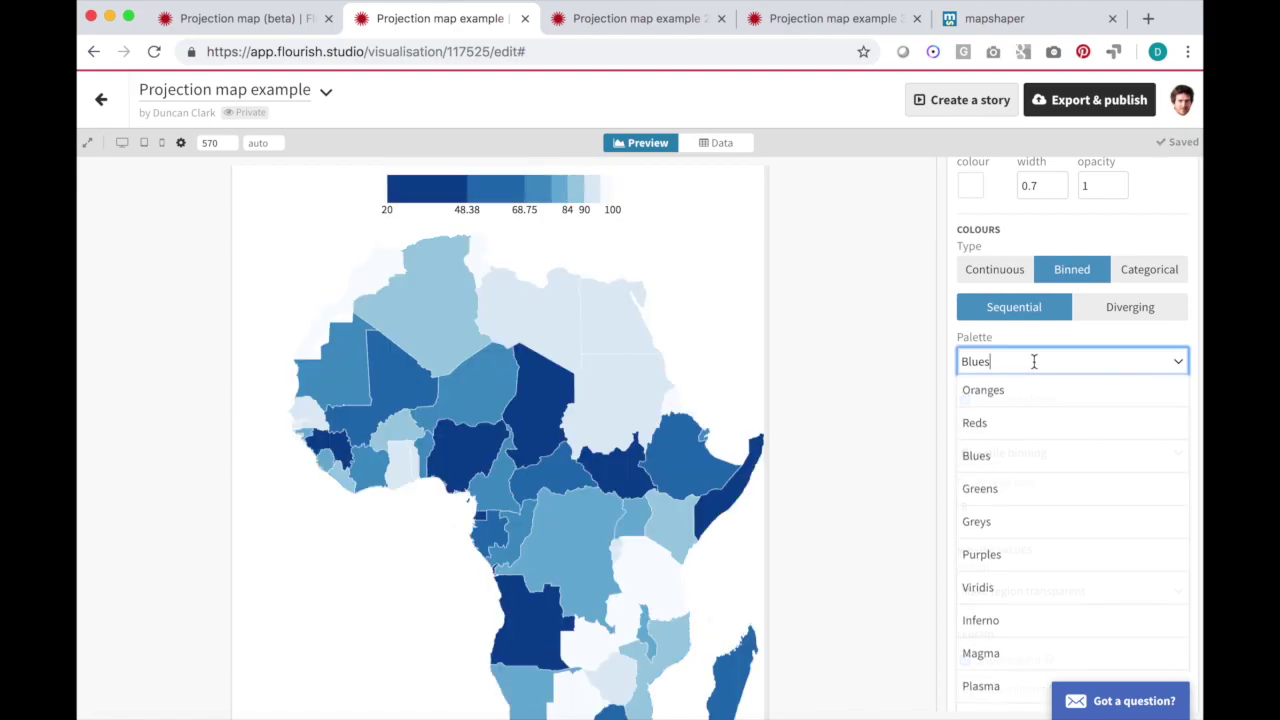
Step: Switch the palette to Reds and add the title 'Measles Immunisation in Africa' with its subtitle
left_click(1025, 431)
scroll(1052, 525, "down", 4)
scroll(1052, 530, "down", 5)
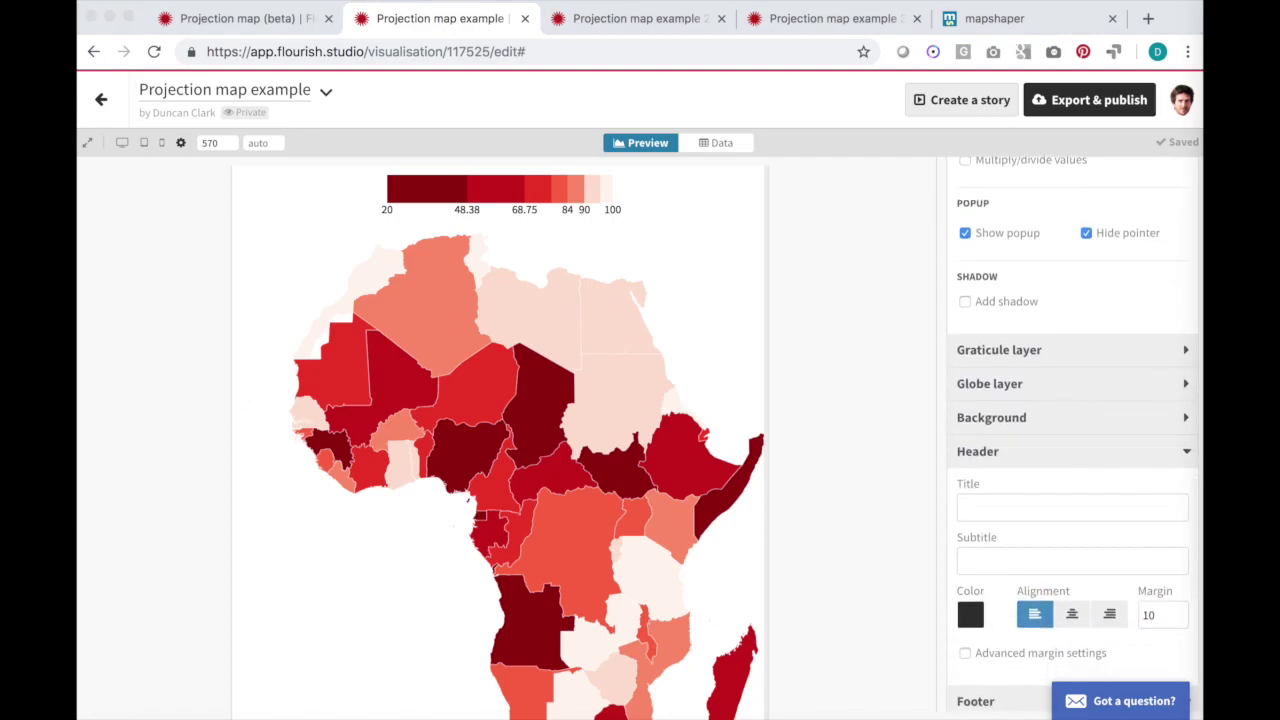
left_click(995, 508)
type("Measles Immunisation in Africa")
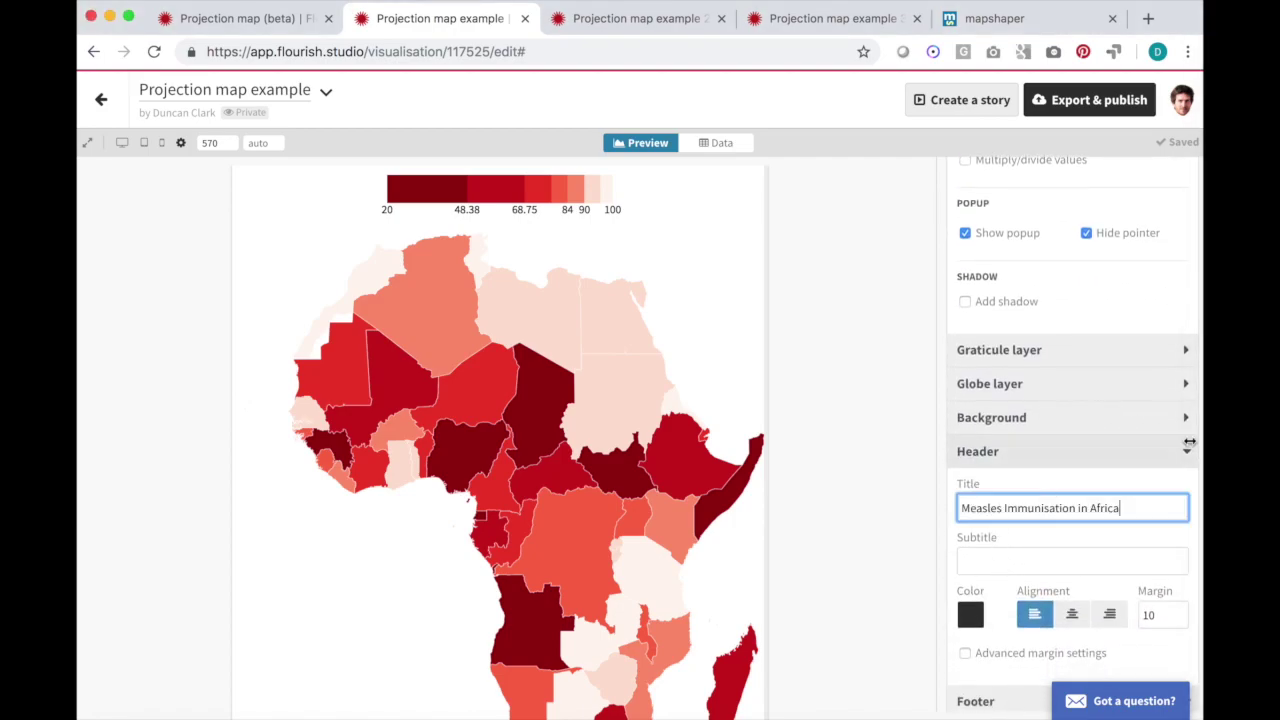
key("Tab")
type("Percentage of children aged 12-23 months")
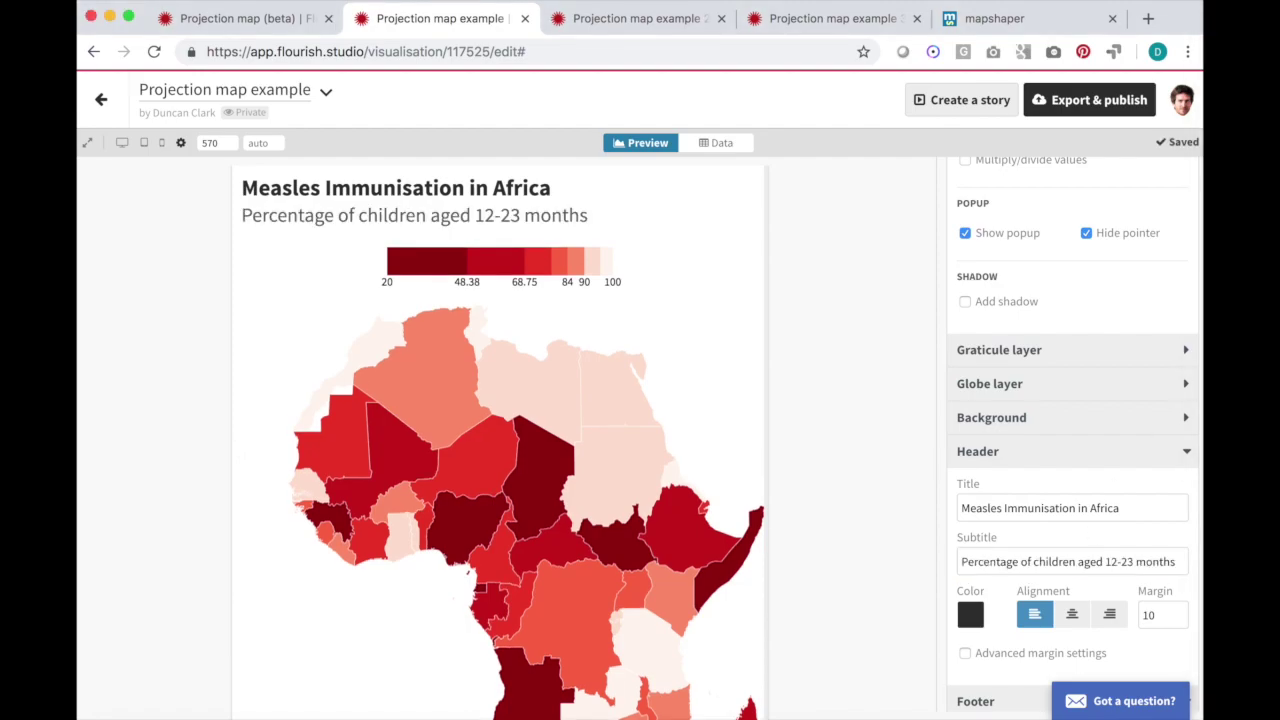
Step: Credit WHO and UNICEF as the source name and publish the map for sharing
scroll(1145, 430, "down", 10)
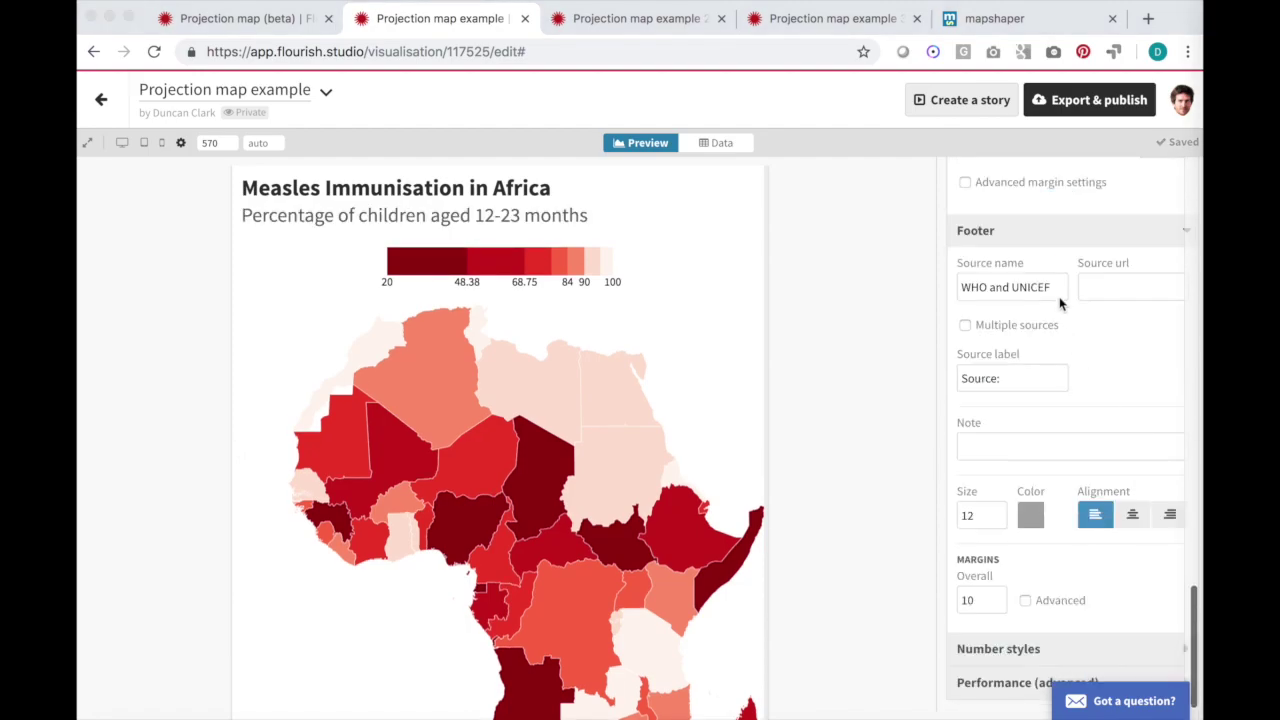
triple_click(1027, 287)
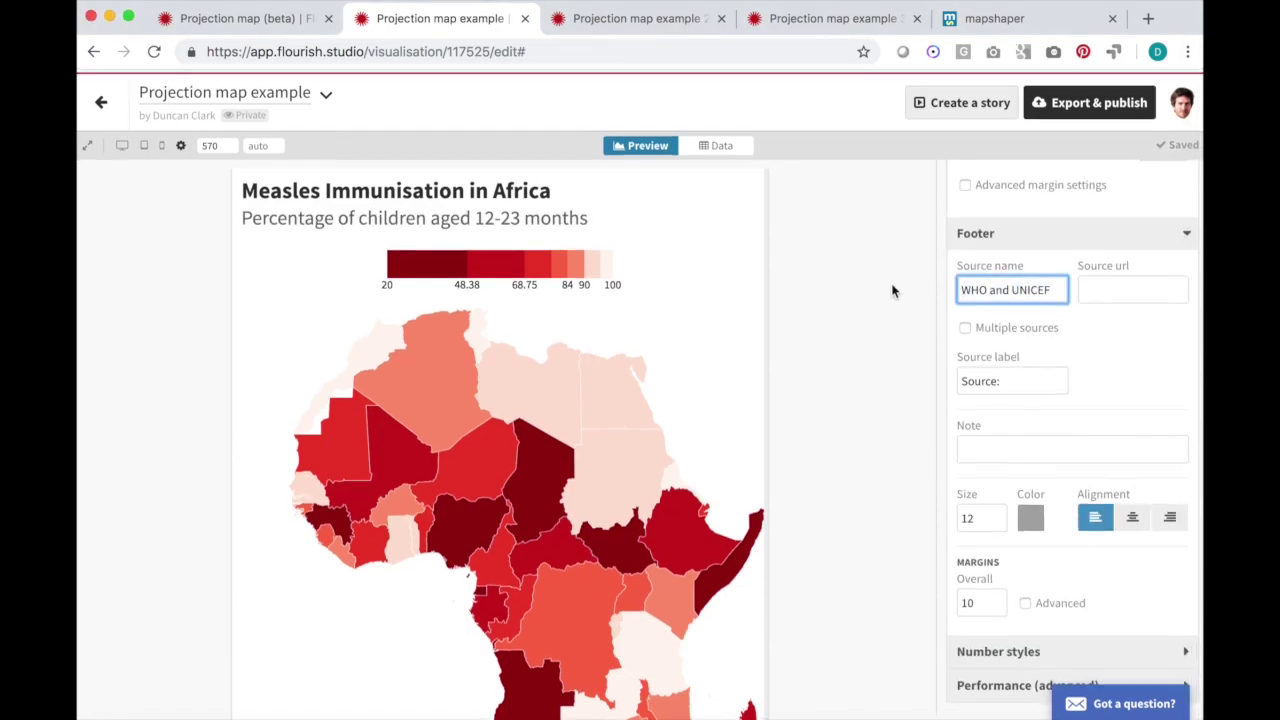
scroll(1028, 320, "up", 10)
scroll(1027, 322, "up", 10)
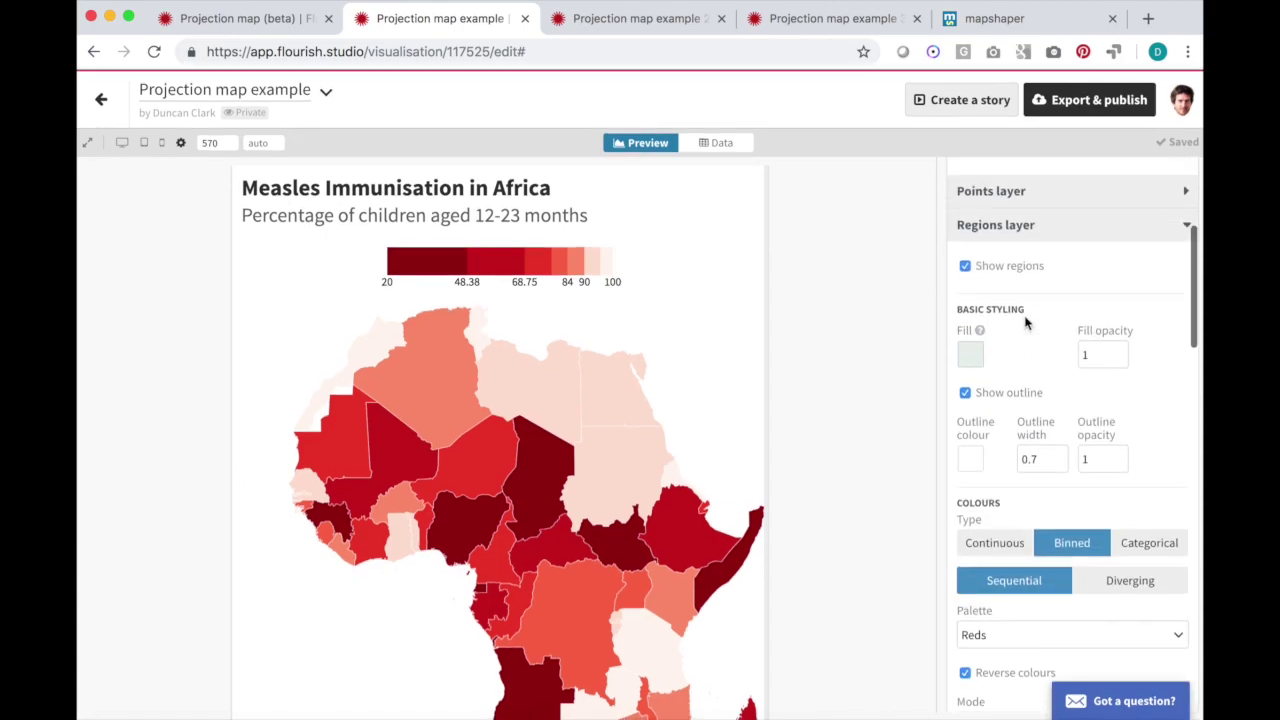
left_click(1108, 104)
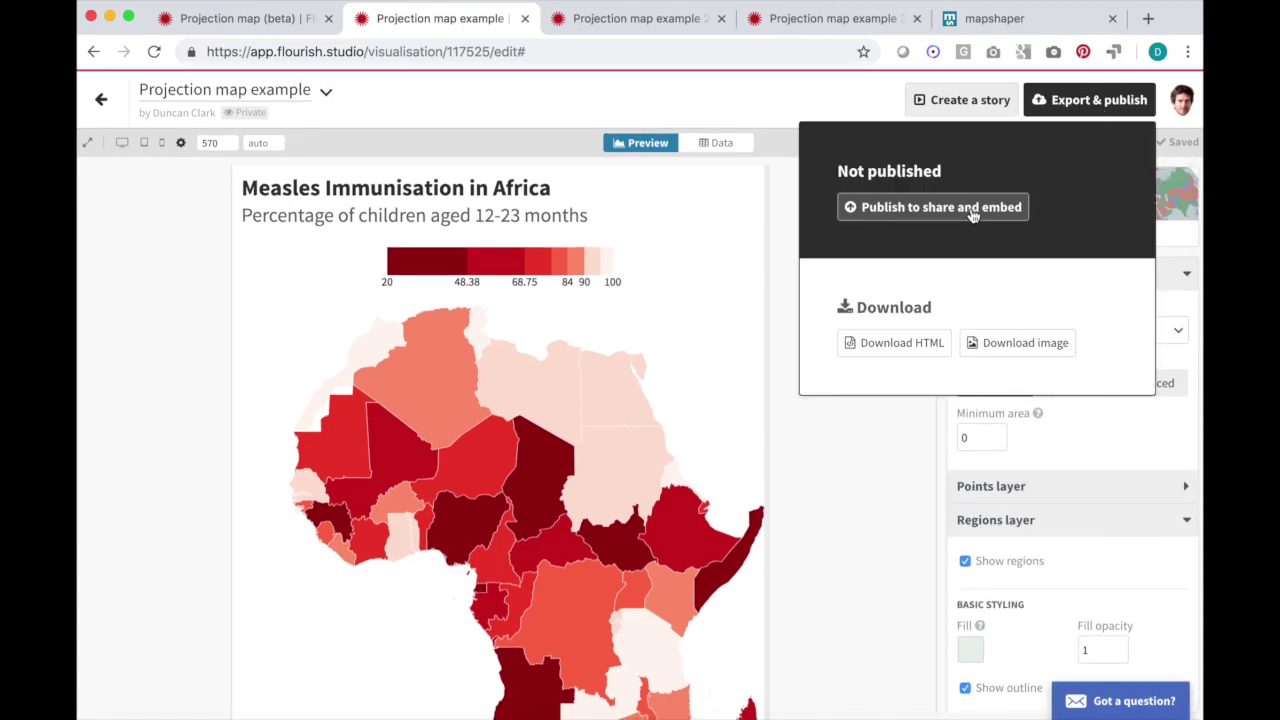
left_click(972, 210)
left_click(575, 461)
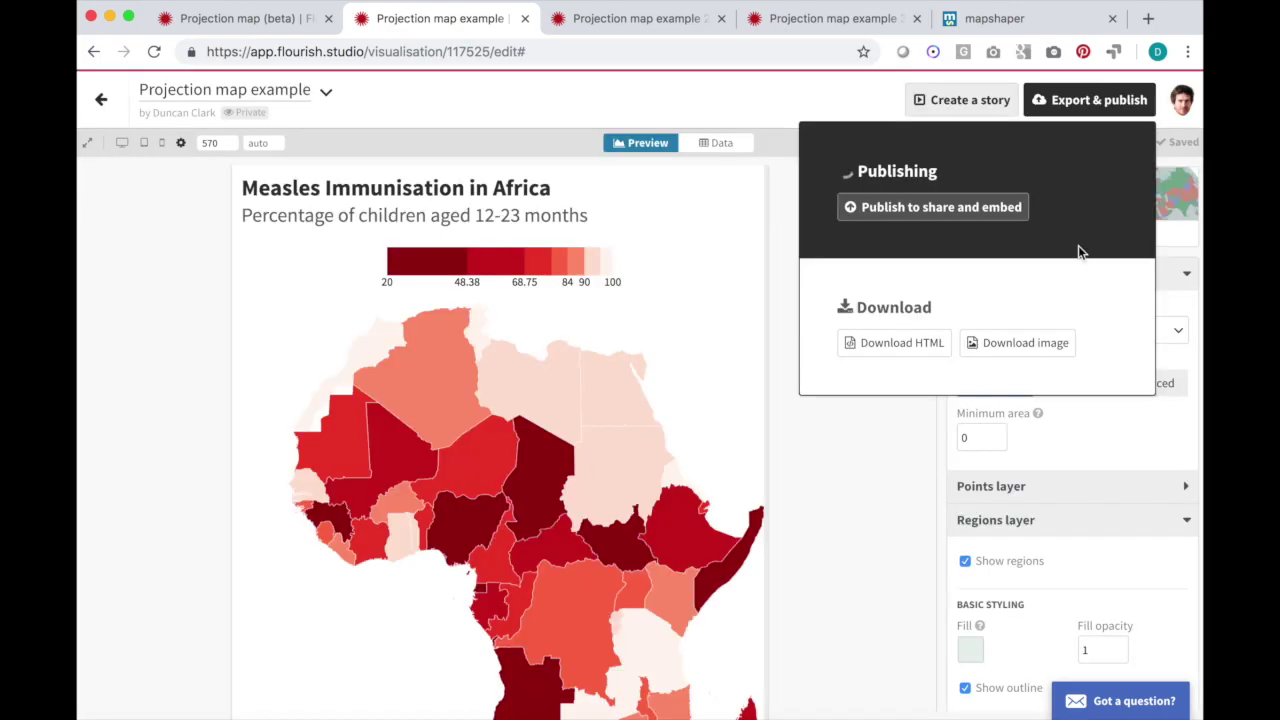